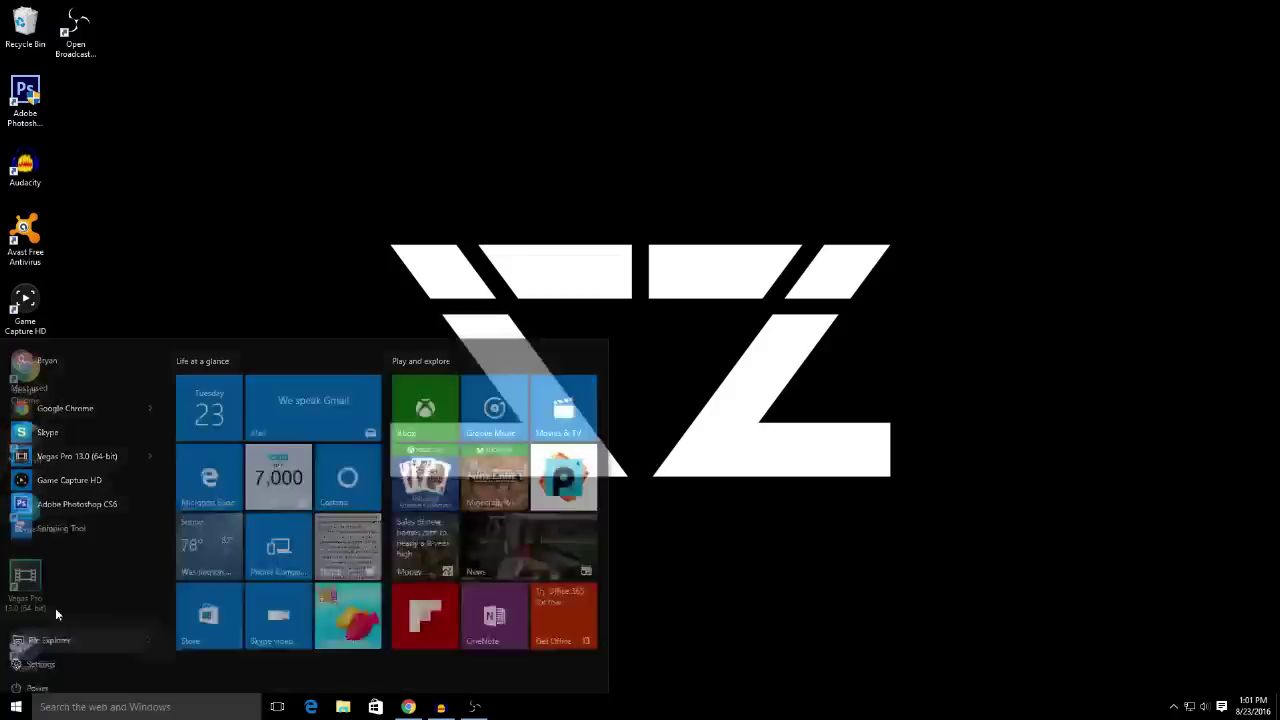
Create a new folder named Music on the ESD-USB (D:) drive and open it
click(336, 397)
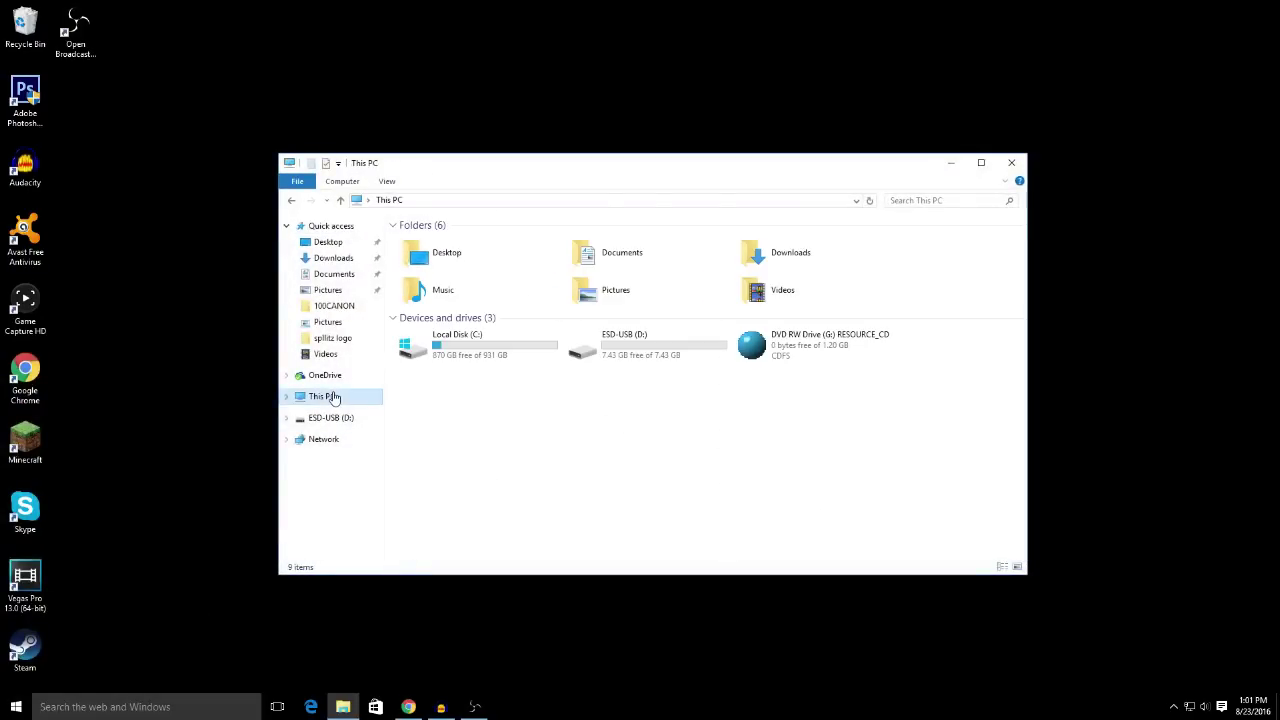
double_click(649, 349)
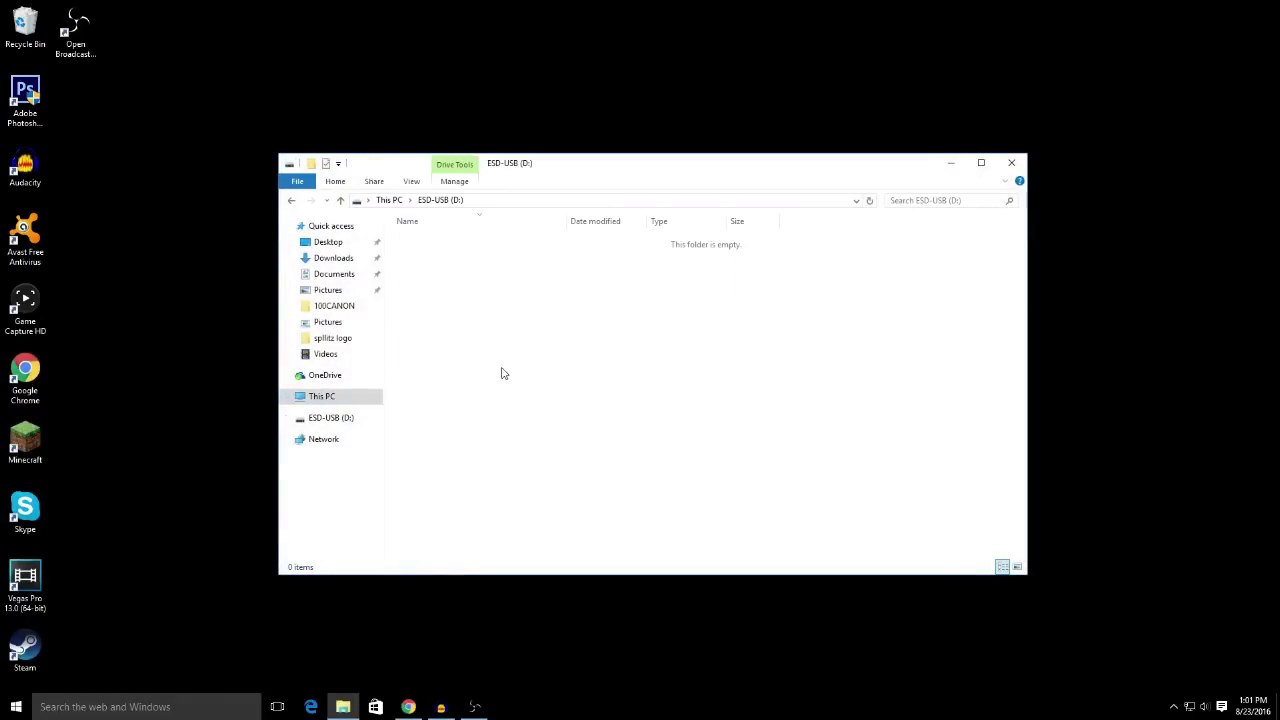
right_click(521, 350)
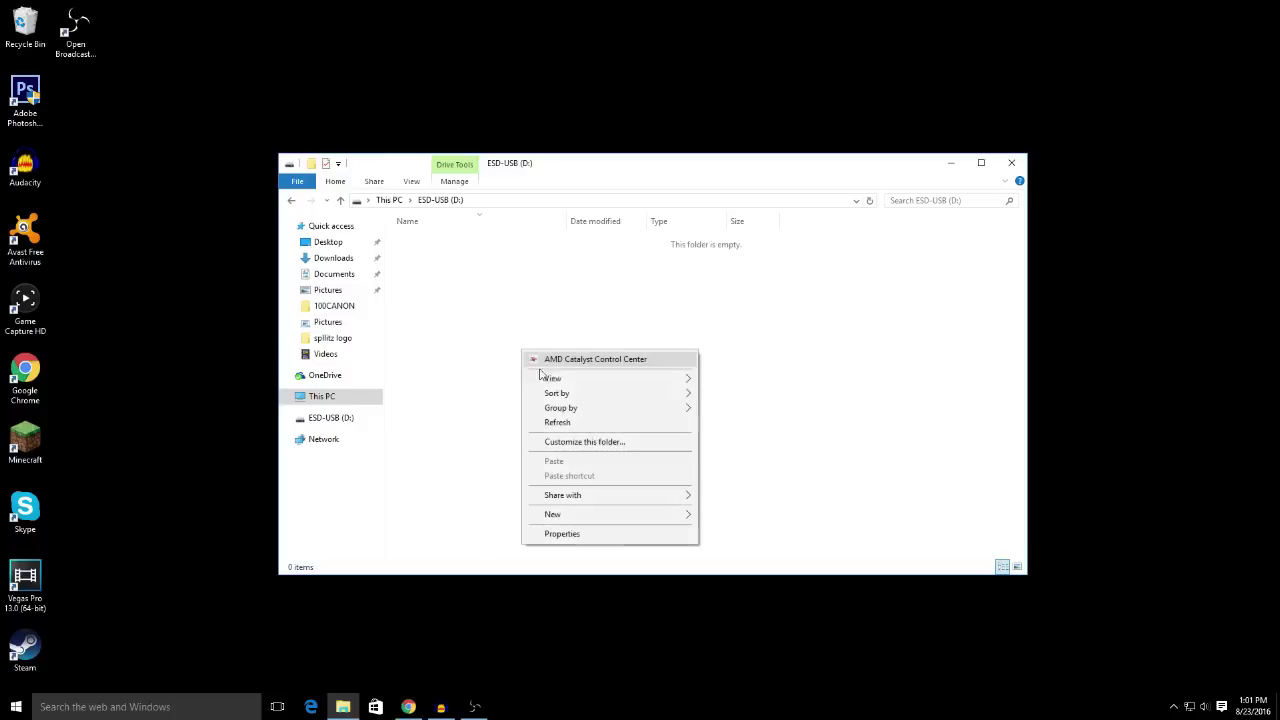
mouse_move(576, 516)
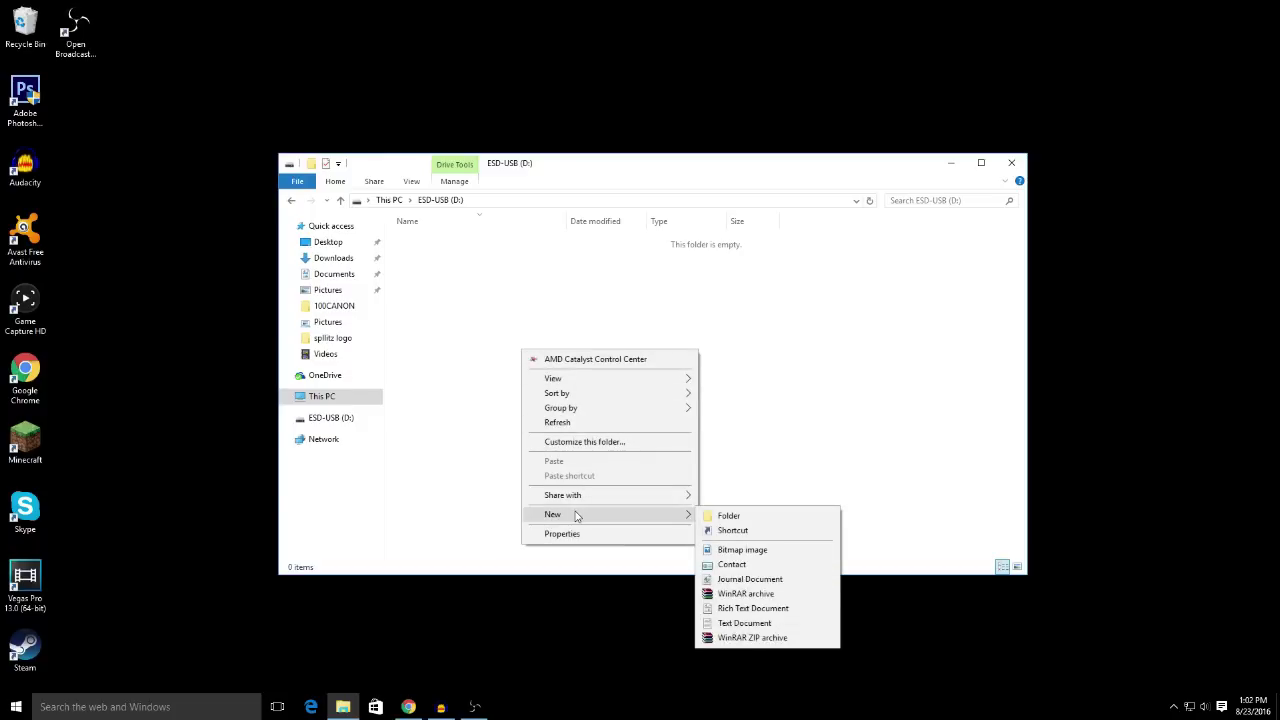
click(727, 516)
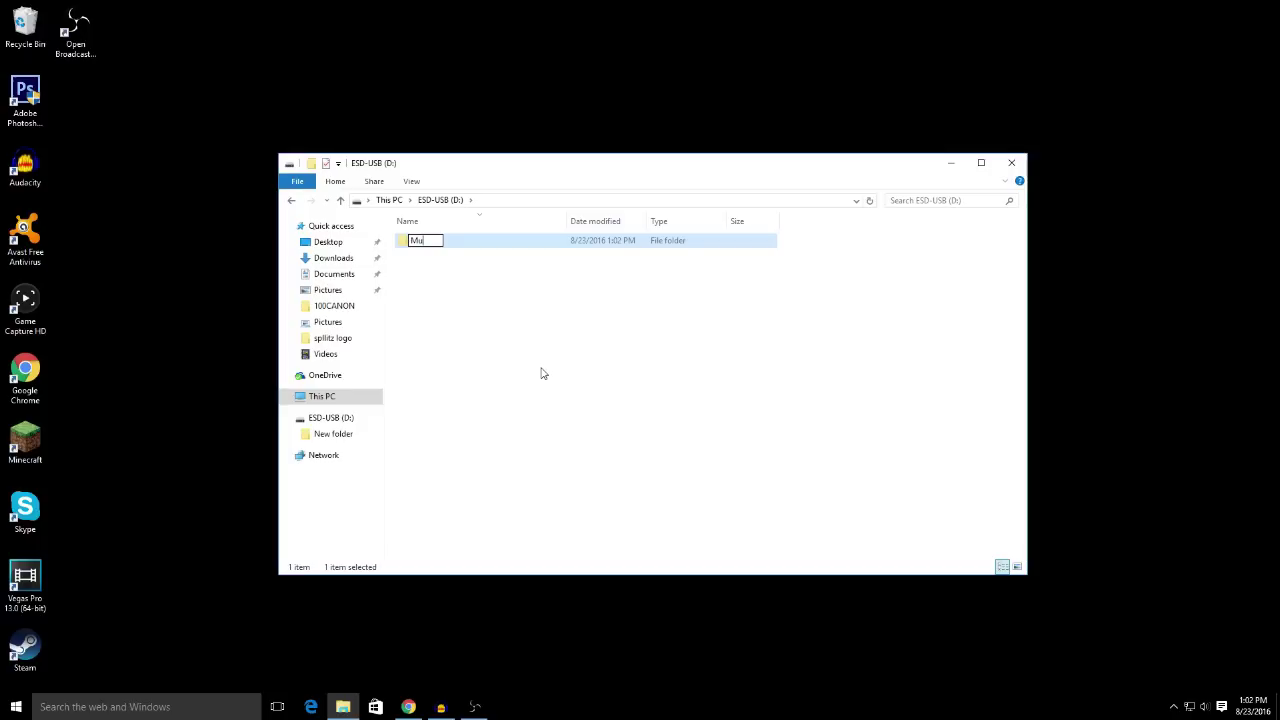
key(Return)
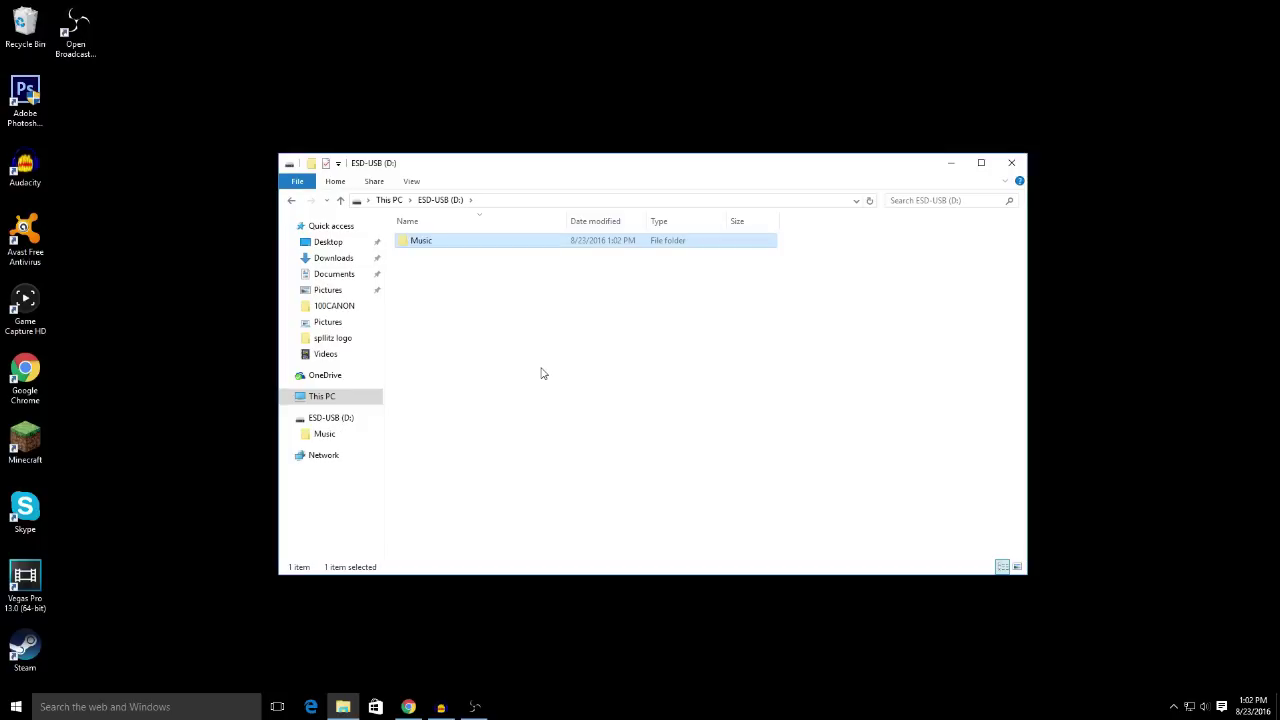
double_click(437, 243)
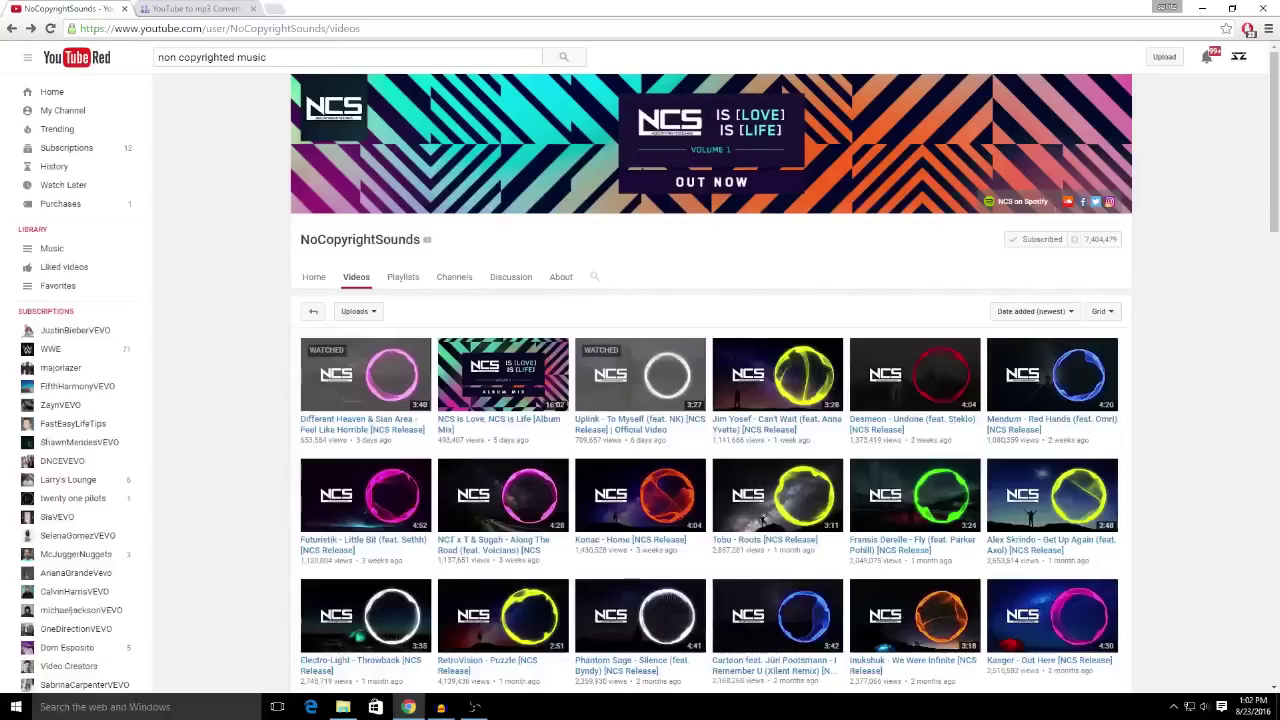
Open the High Maintenance video on YouTube, stop playback, and select its web address
scroll(313, 332, down, 10)
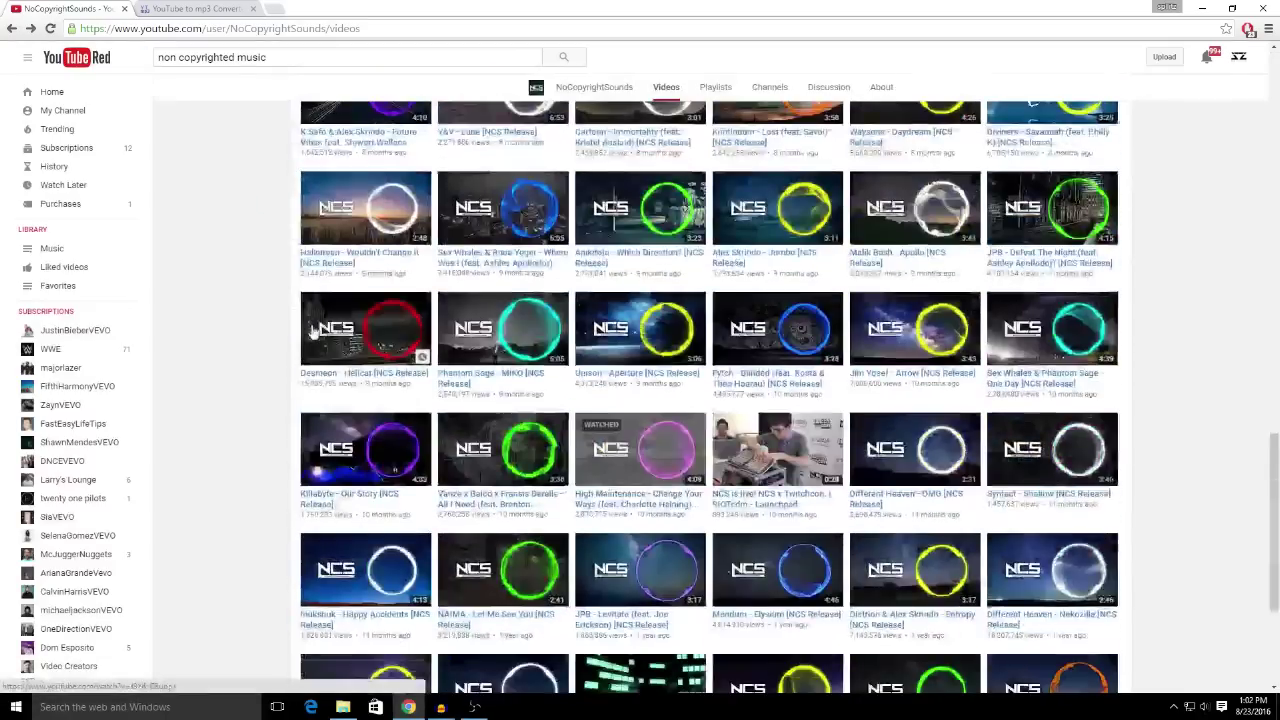
scroll(313, 332, down, 3)
click(626, 217)
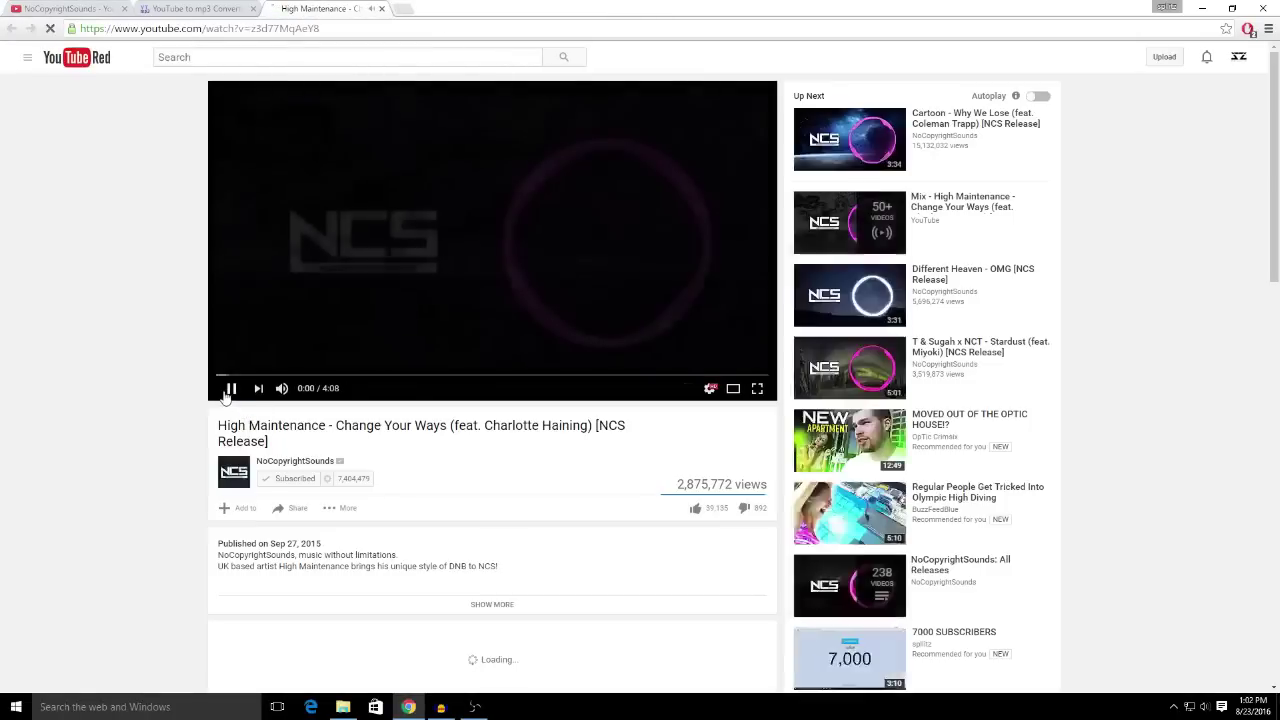
click(230, 388)
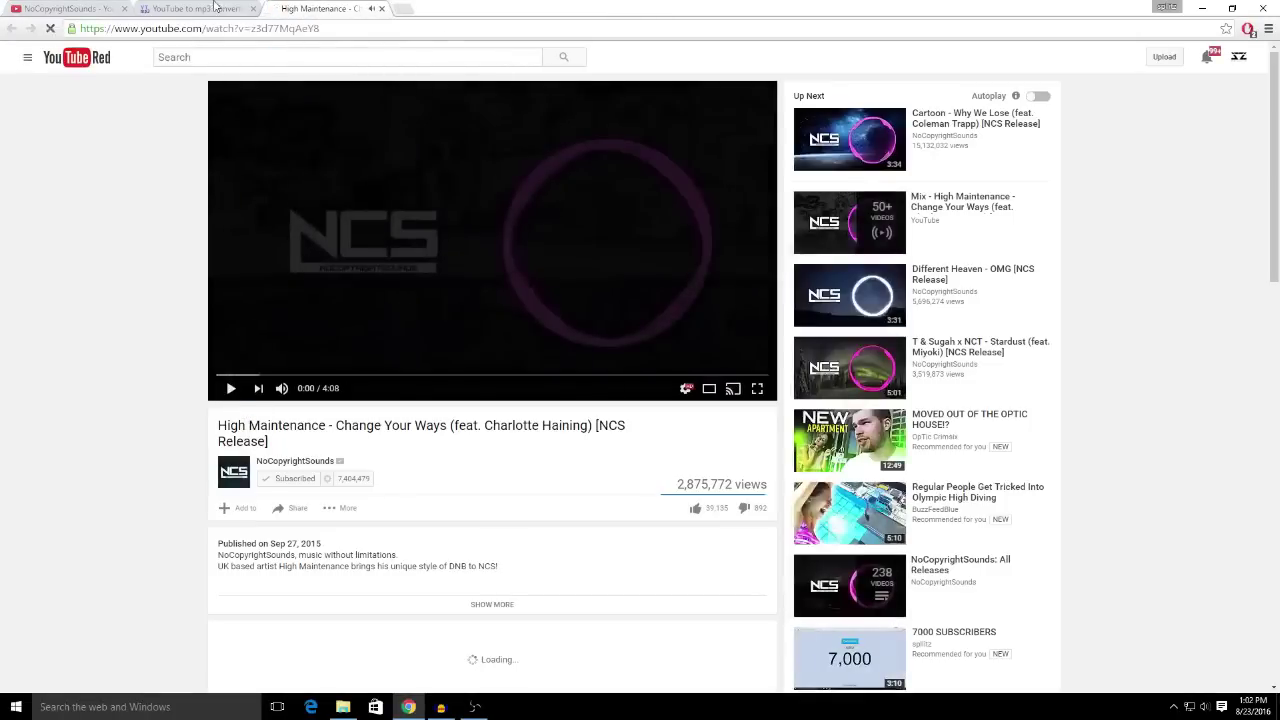
click(269, 30)
key(ctrl+c)
Paste the link into youtube-mp3.org, convert it to MP3, and download the file
click(217, 6)
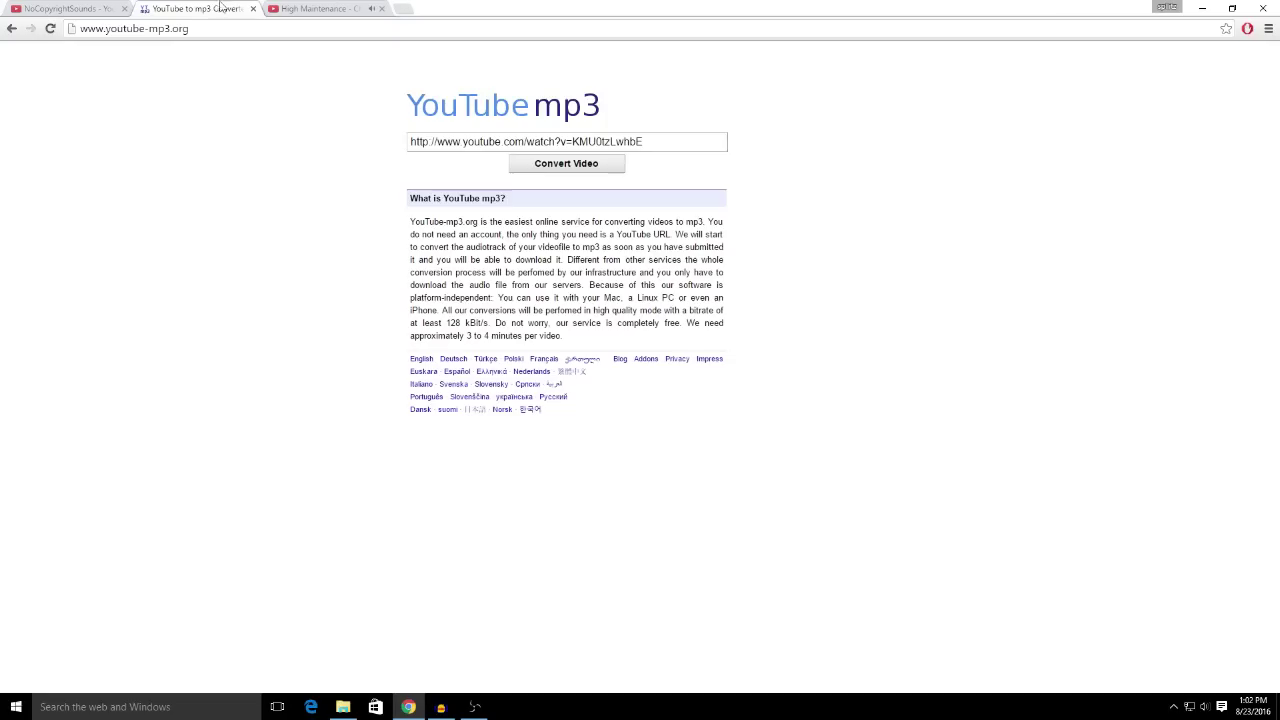
click(537, 147)
key(ctrl+v)
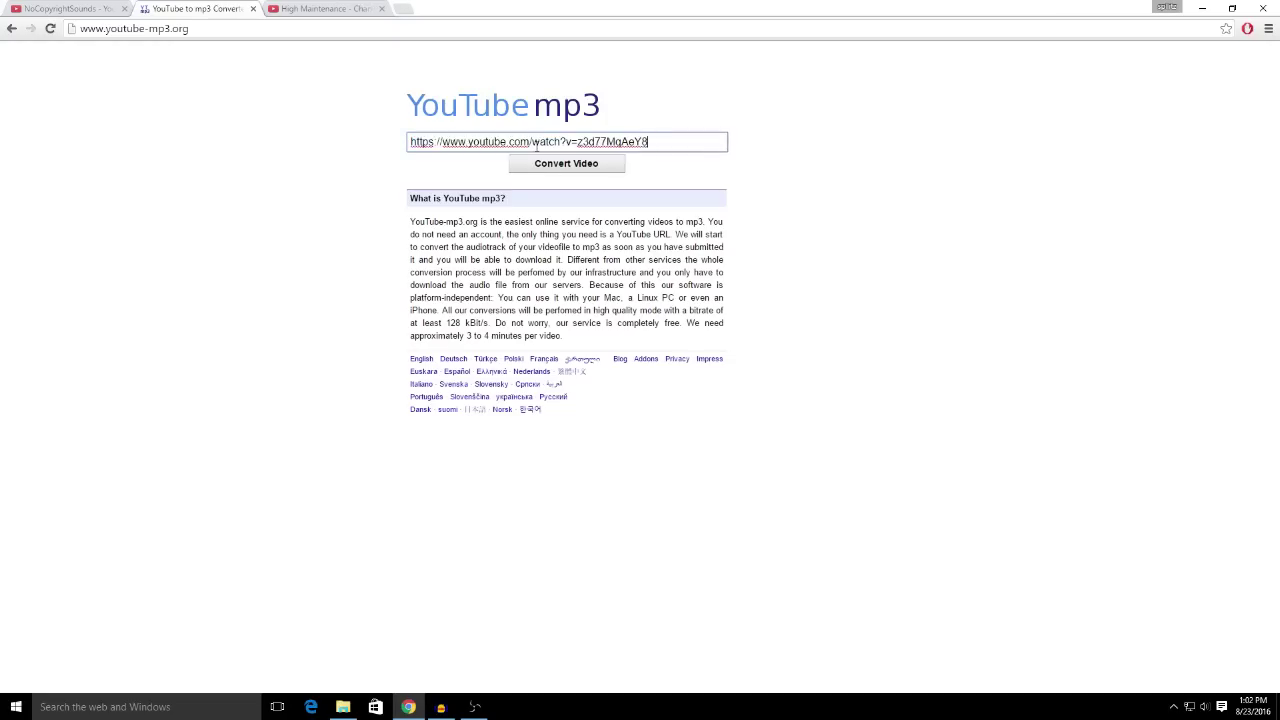
key(Return)
click(516, 198)
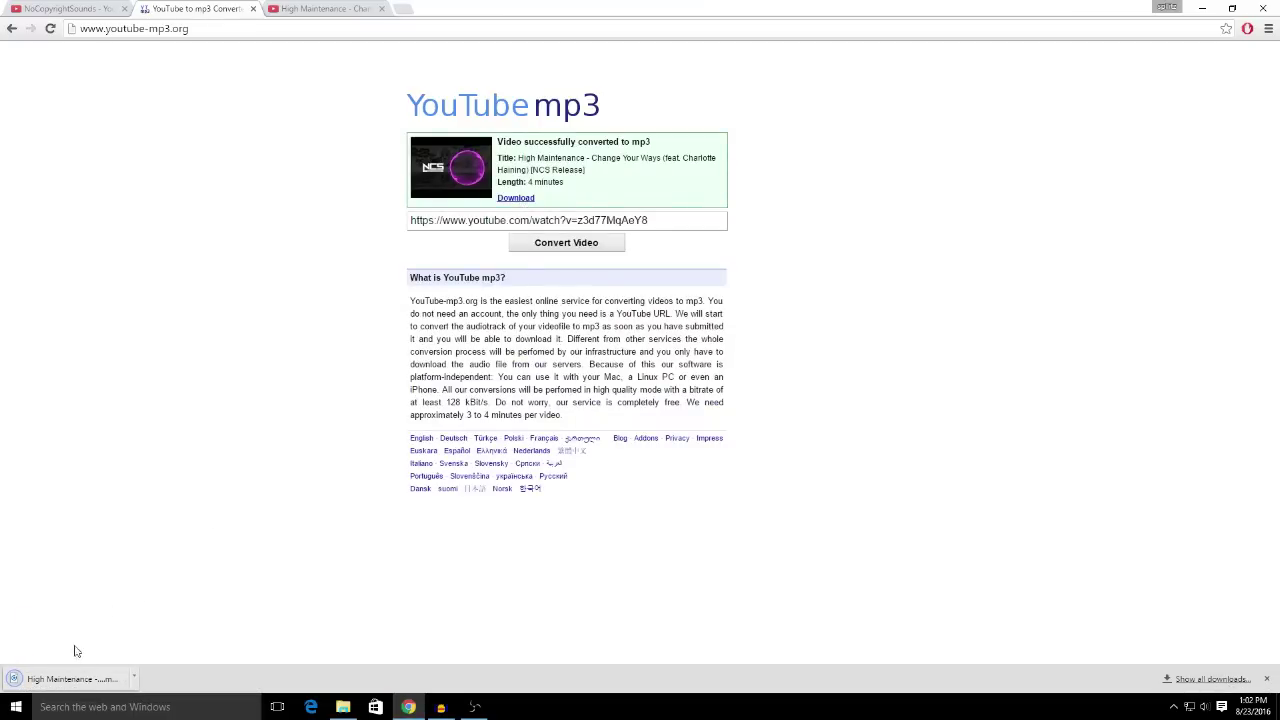
click(1276, 714)
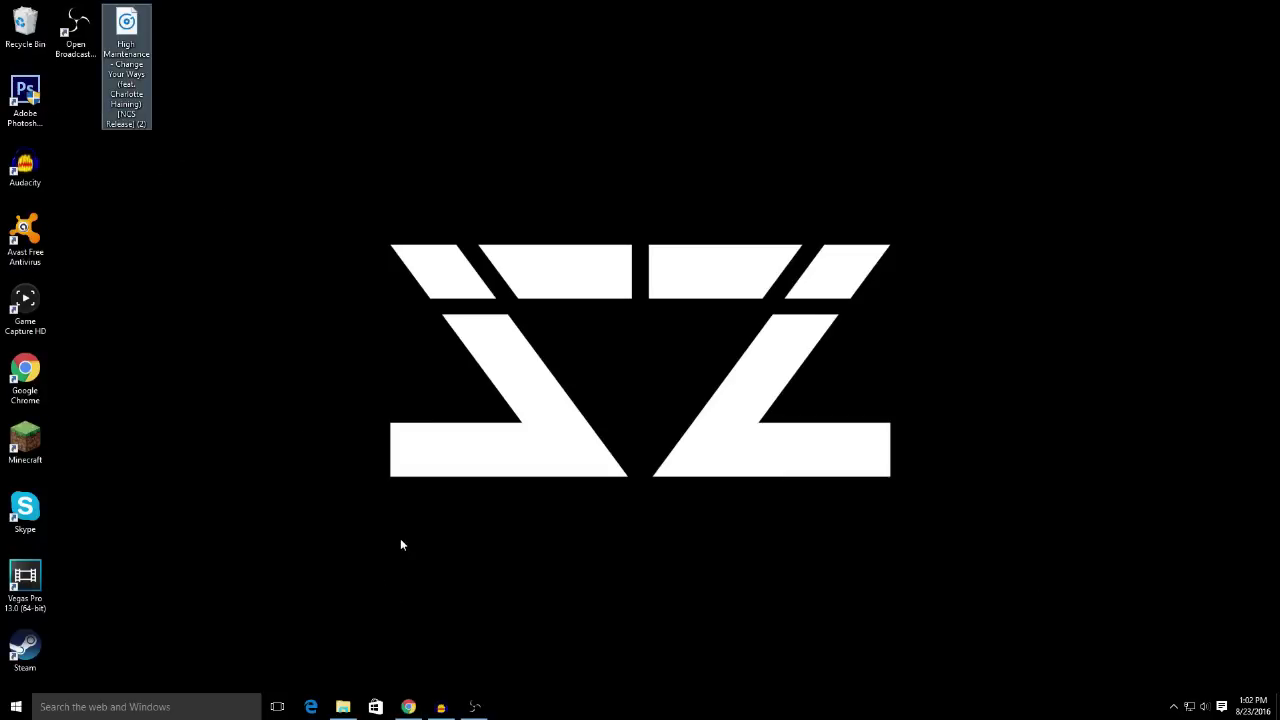
Drag the High Maintenance MP3 from the desktop into the USB Music folder and verify it's there
click(343, 707)
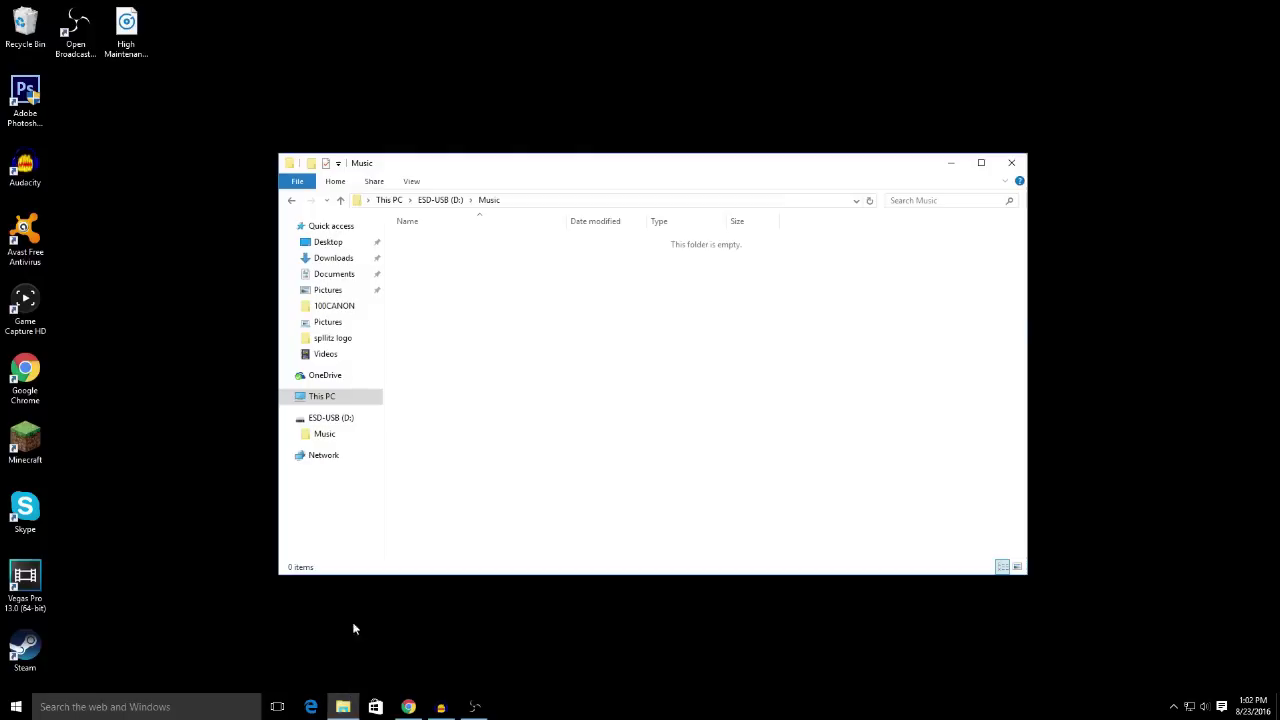
click(333, 418)
click(325, 433)
click(330, 418)
drag(126, 25, 455, 243)
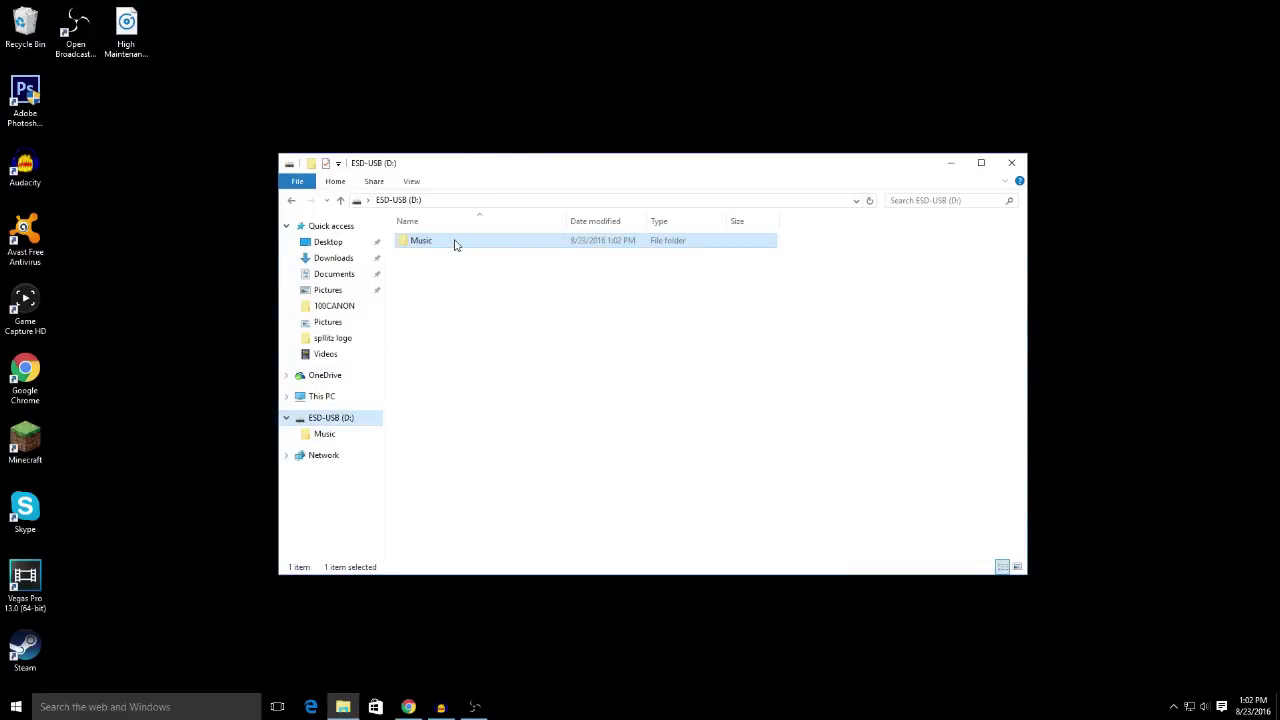
double_click(455, 243)
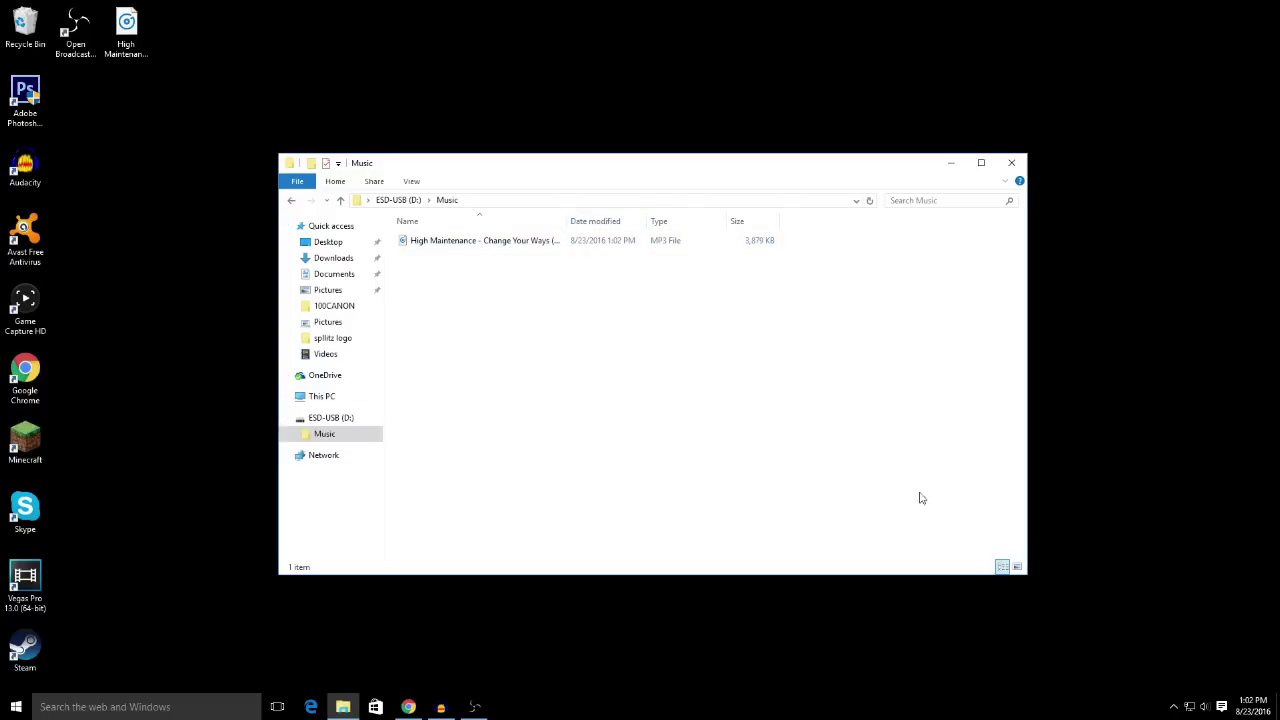
Bring up the USB drive's removal options from the hidden notification-area icons
right_click(1177, 708)
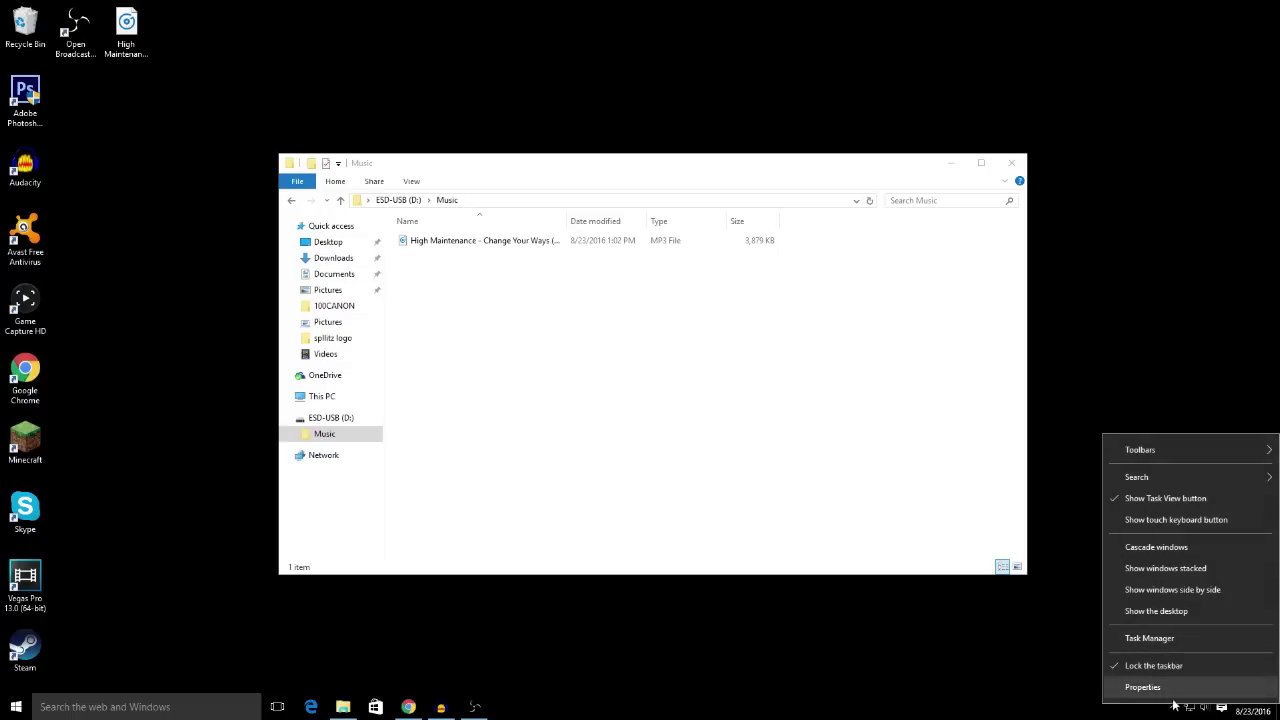
click(1174, 708)
right_click(1147, 626)
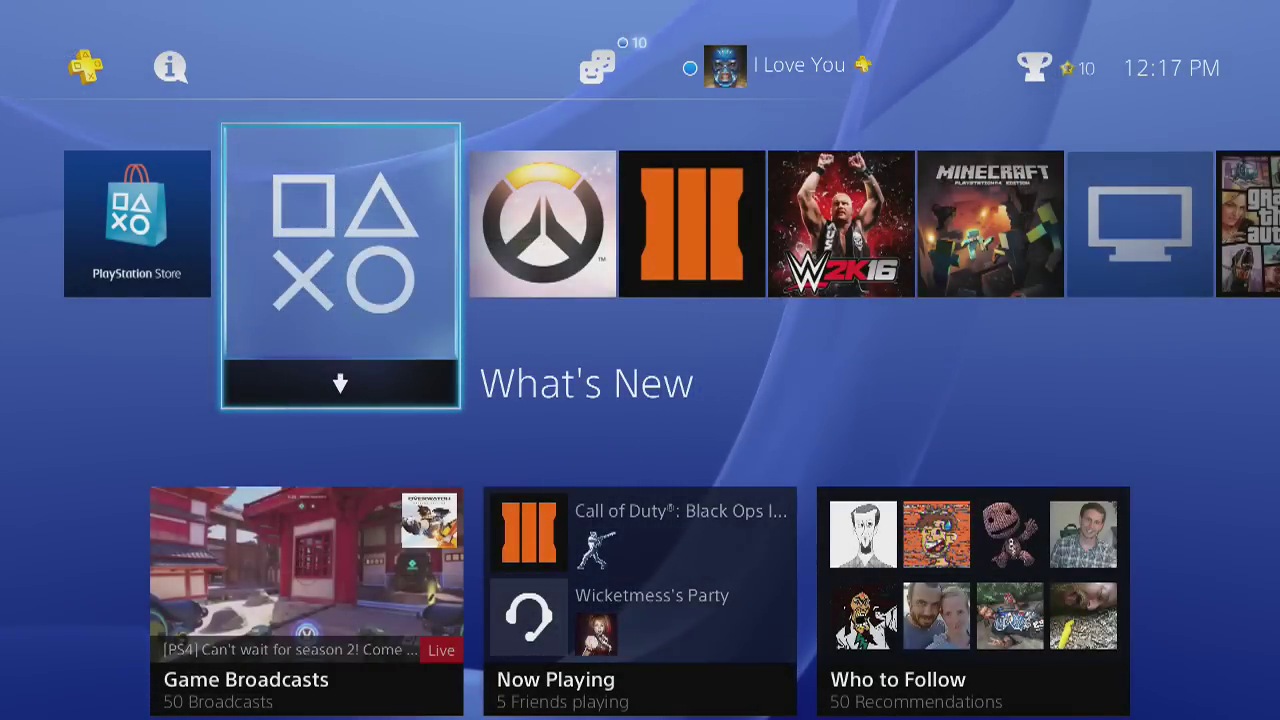
Download Media Player from its PlayStation Store page and launch it
key(Right)
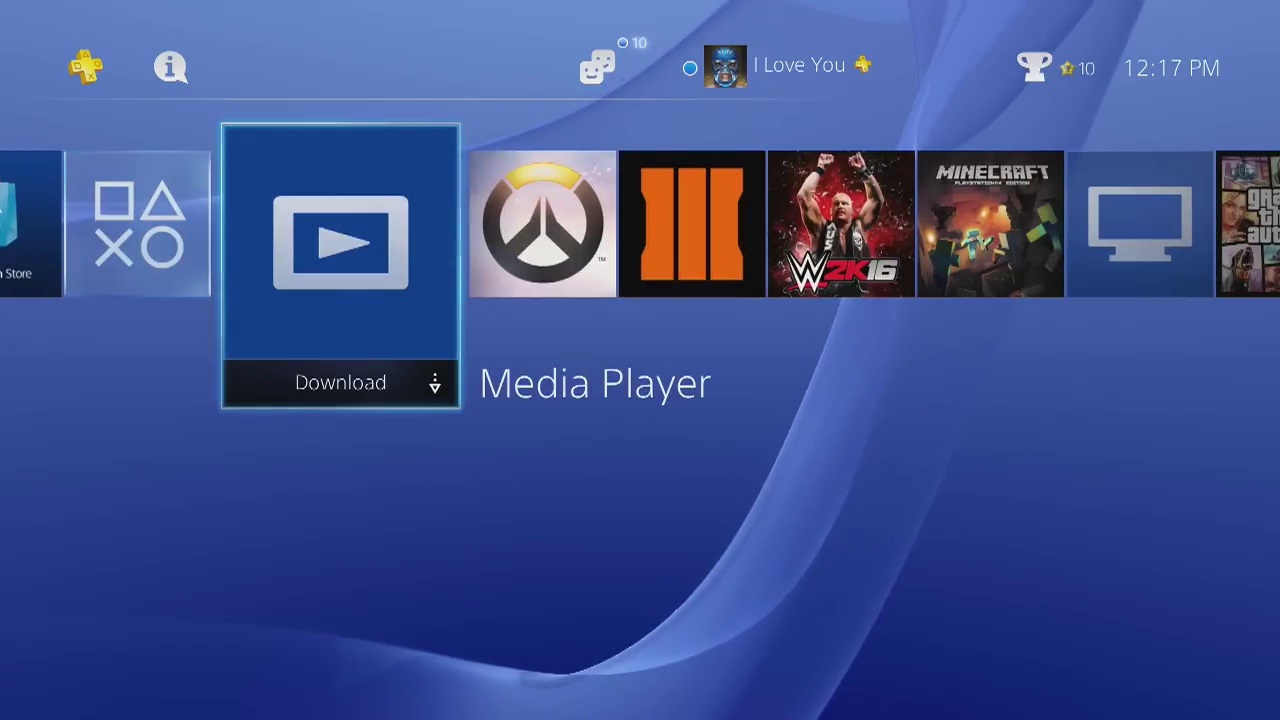
key(Return)
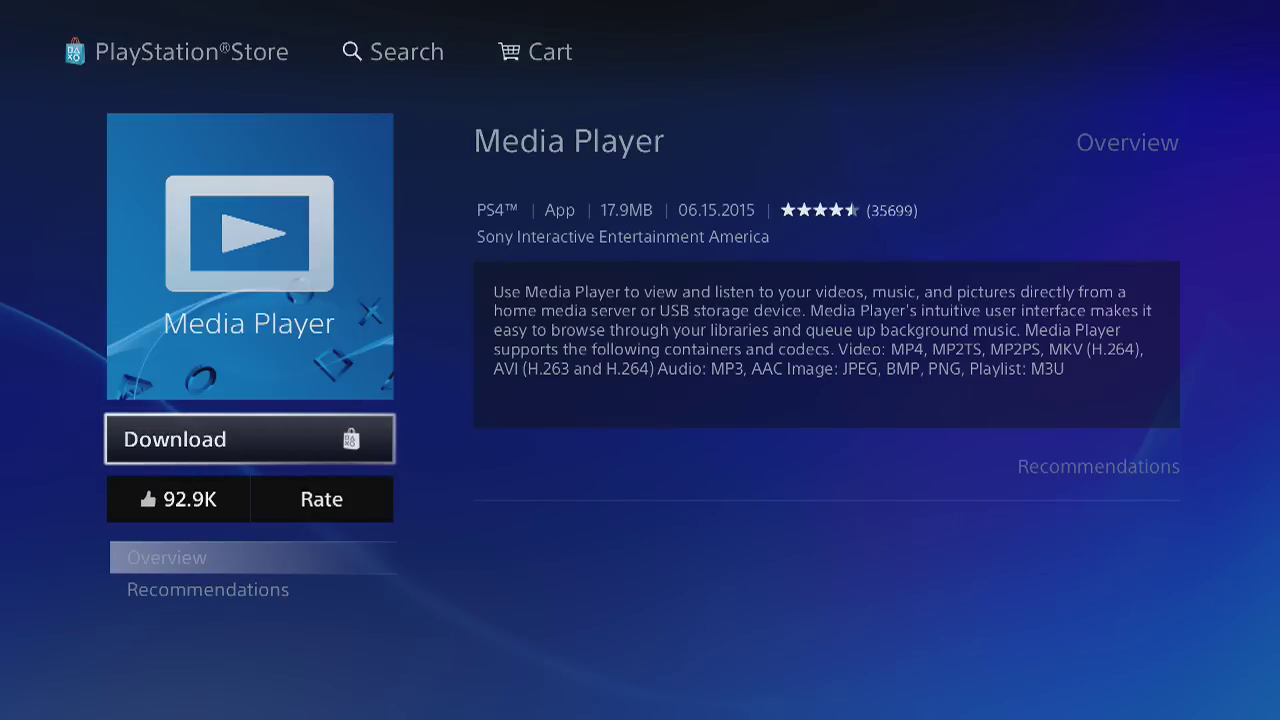
key(Return)
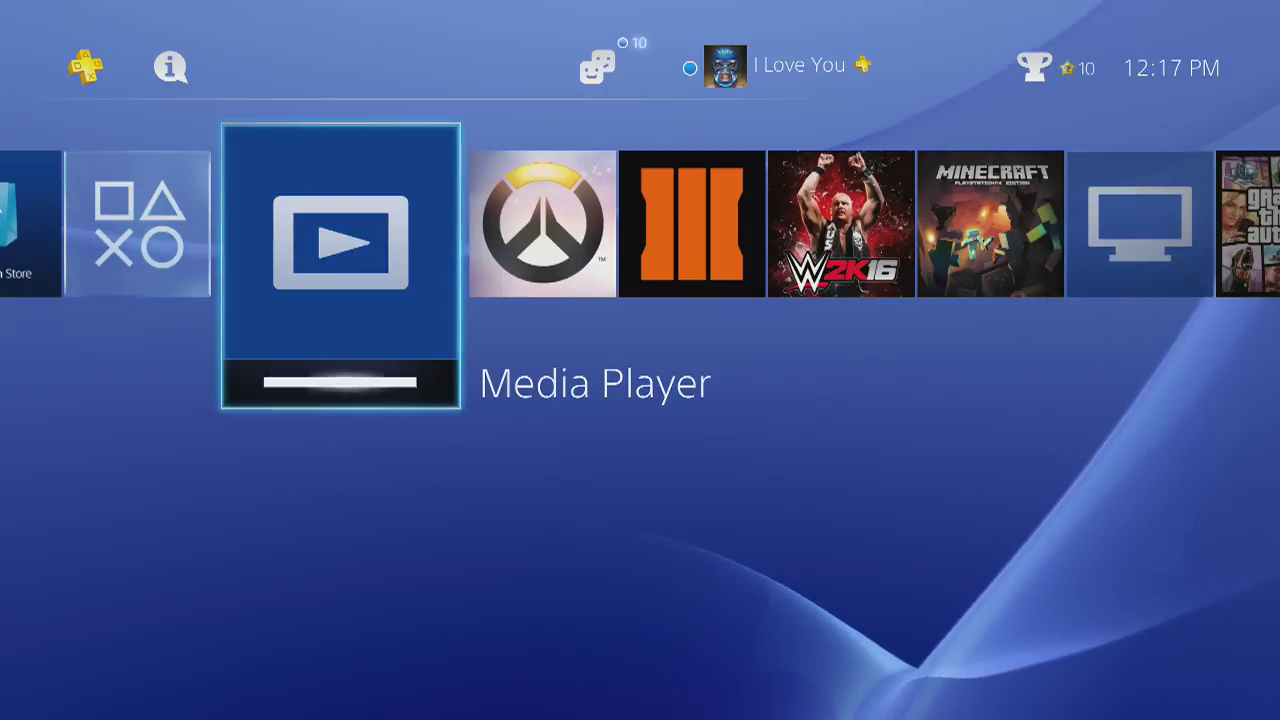
key(Return)
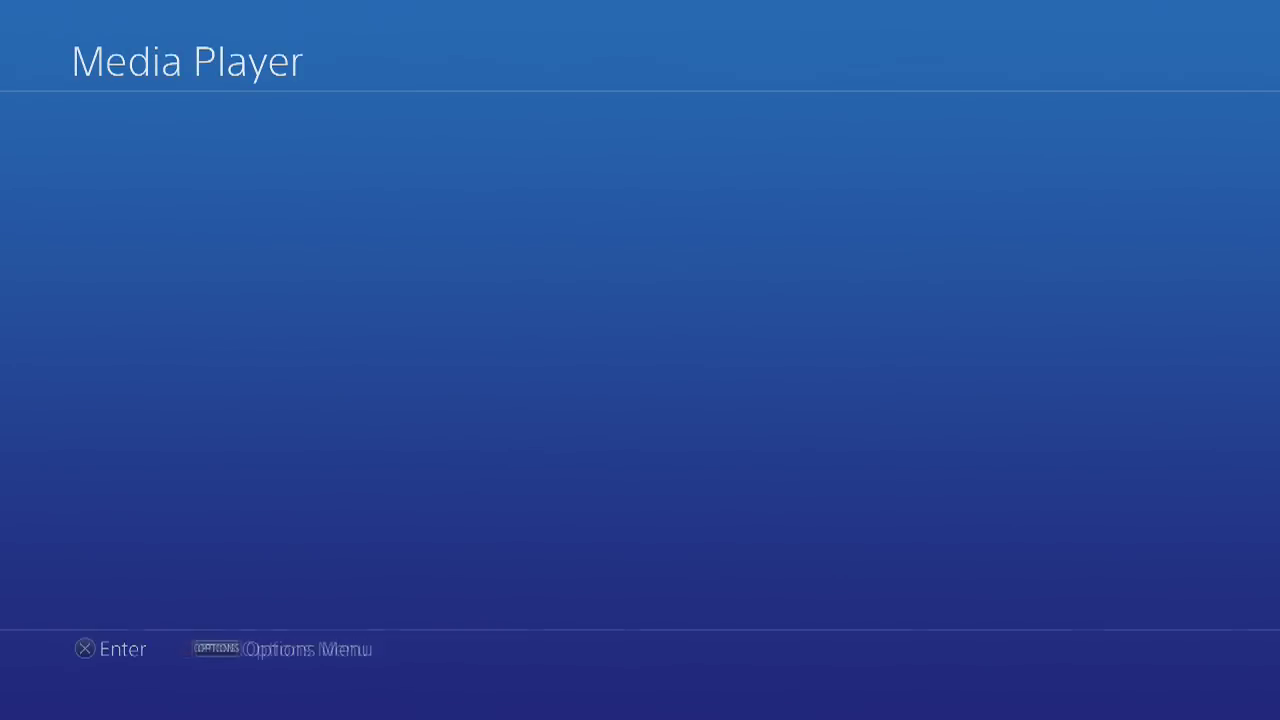
Play High Maintenance - Change Your Ways from SanDisk USB > Music and show the playback controls
key(Down)
key(Down)
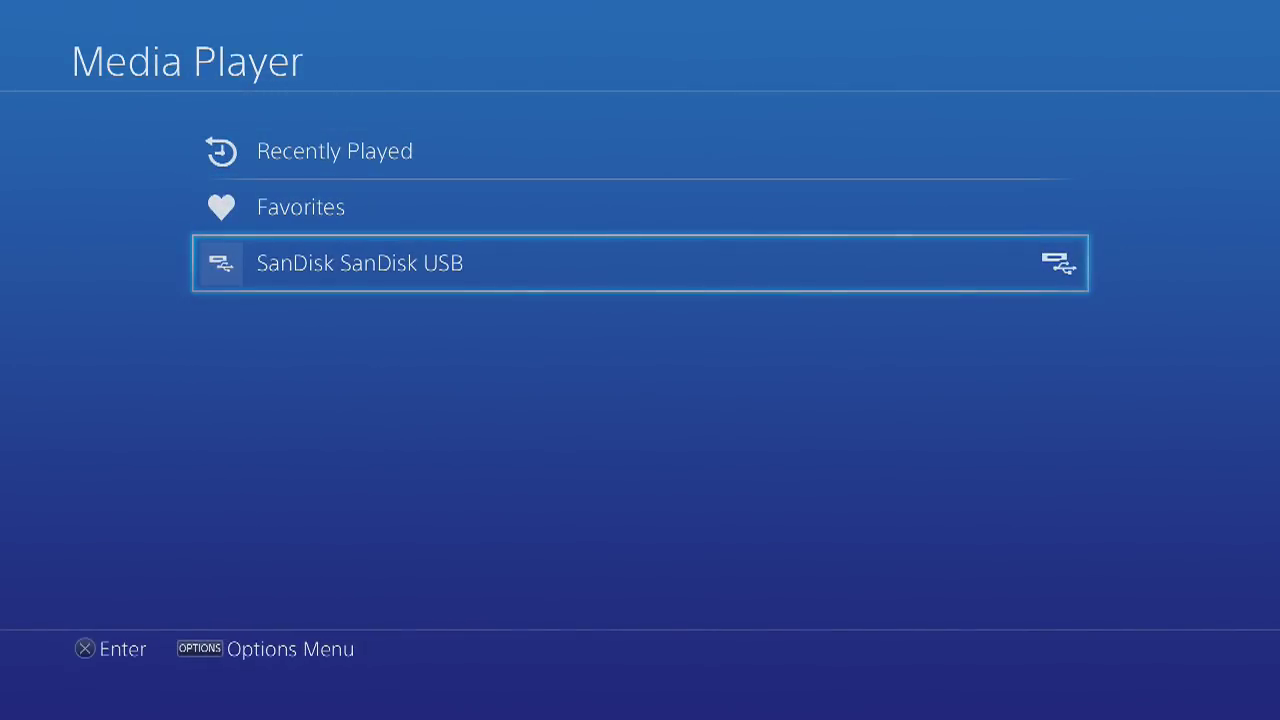
key(Return)
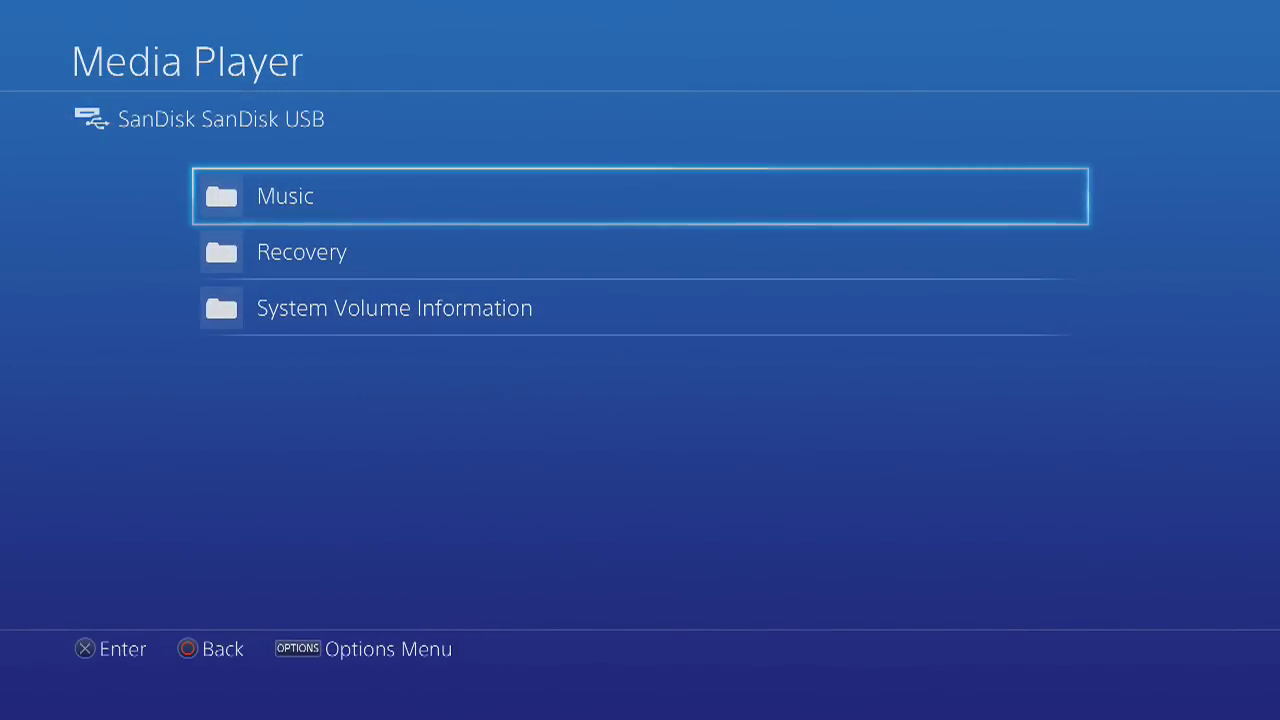
key(Return)
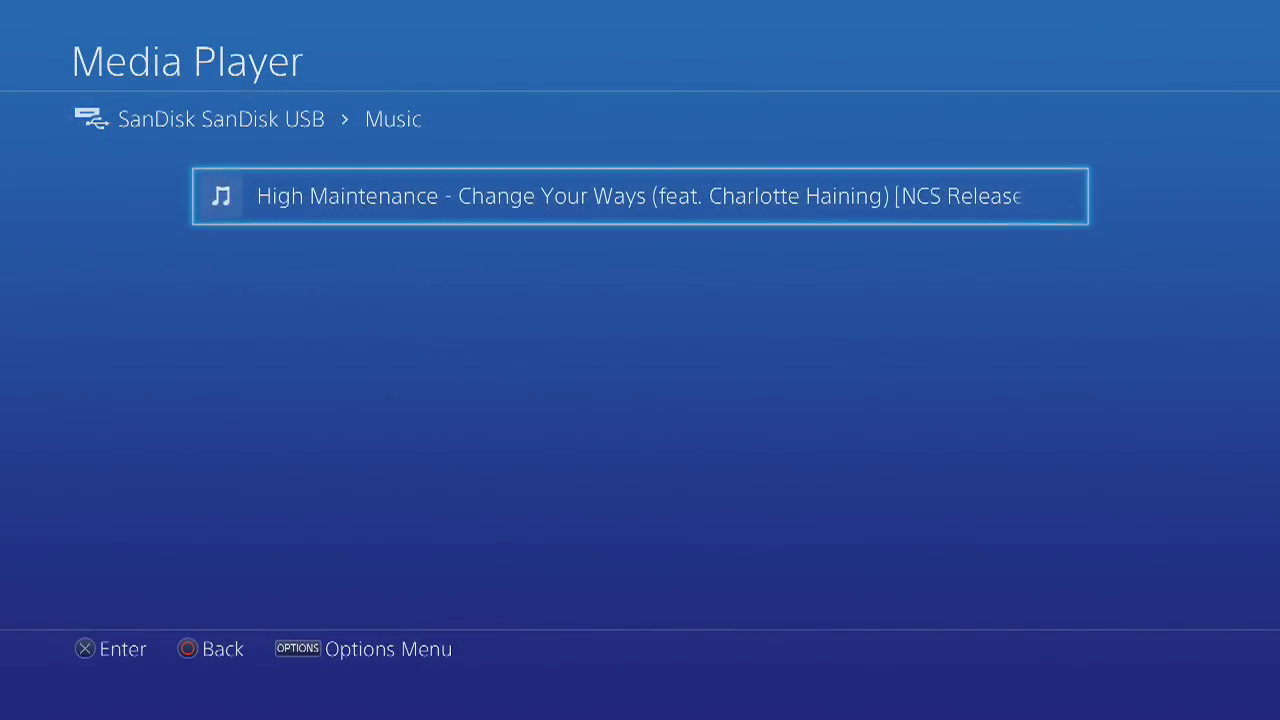
key(Return)
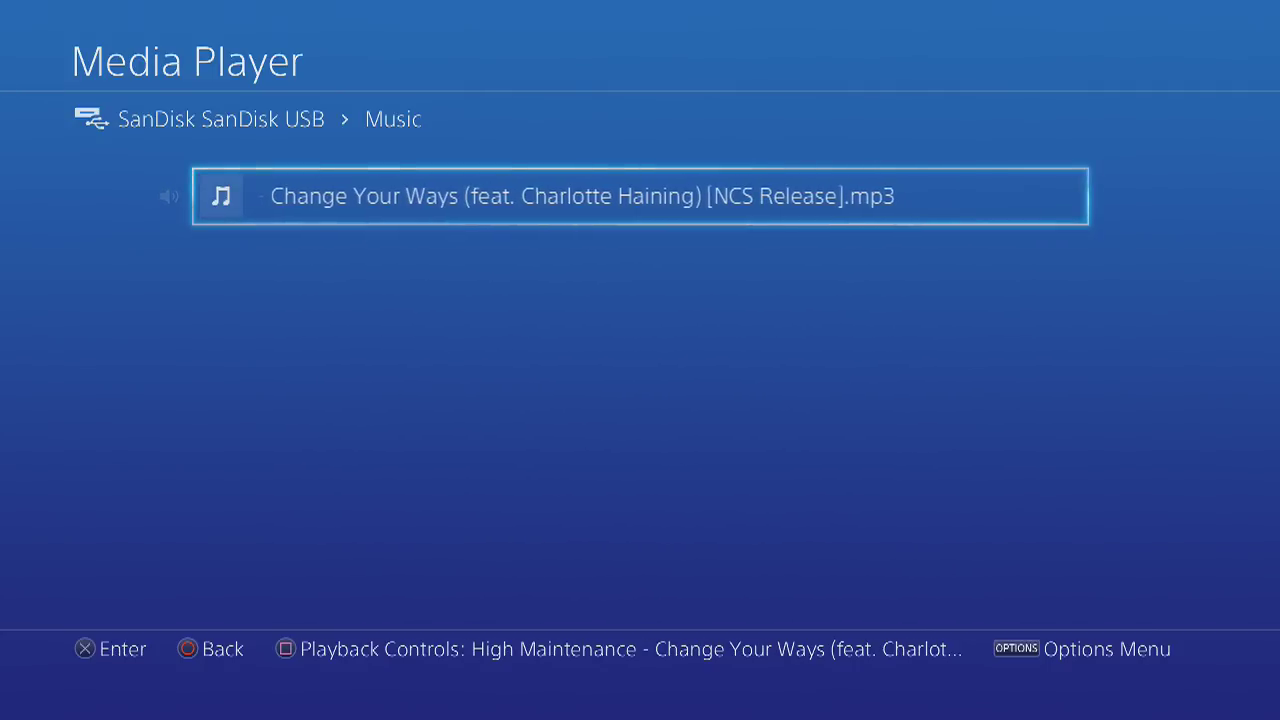
key(s)
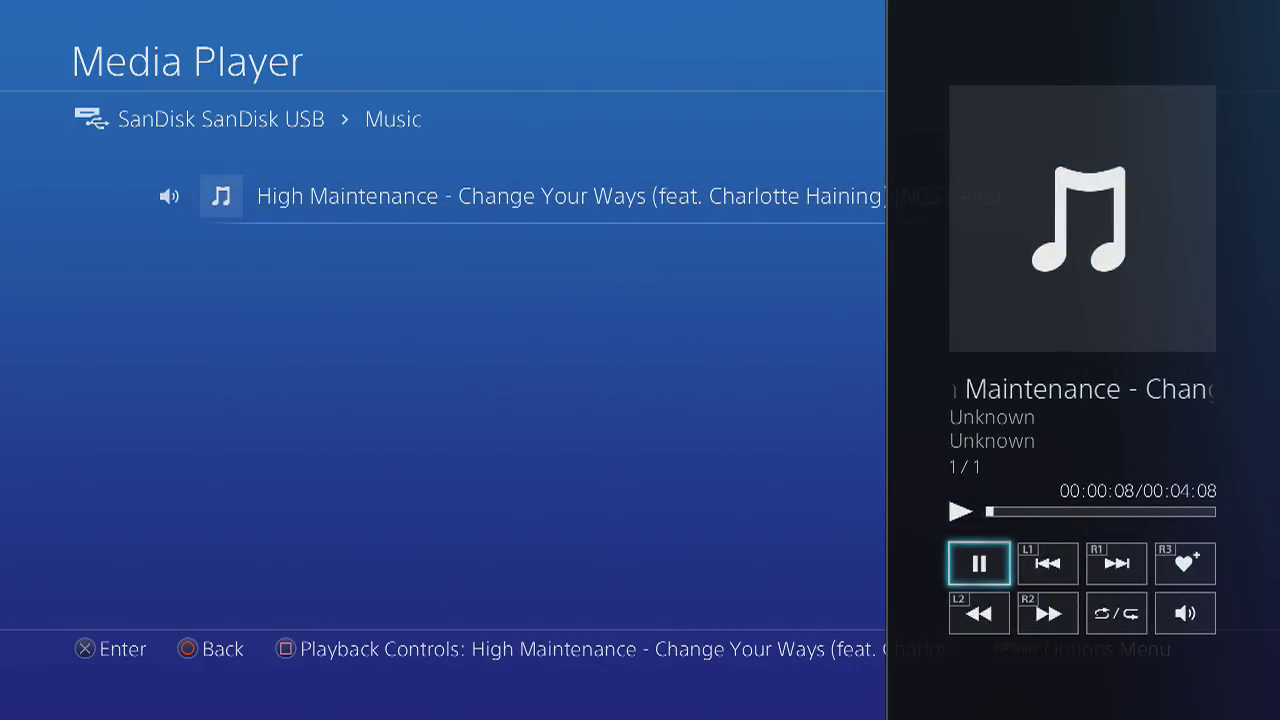
Step through the Previous, Next and Favorite options and open the volume adjustment
key(Right)
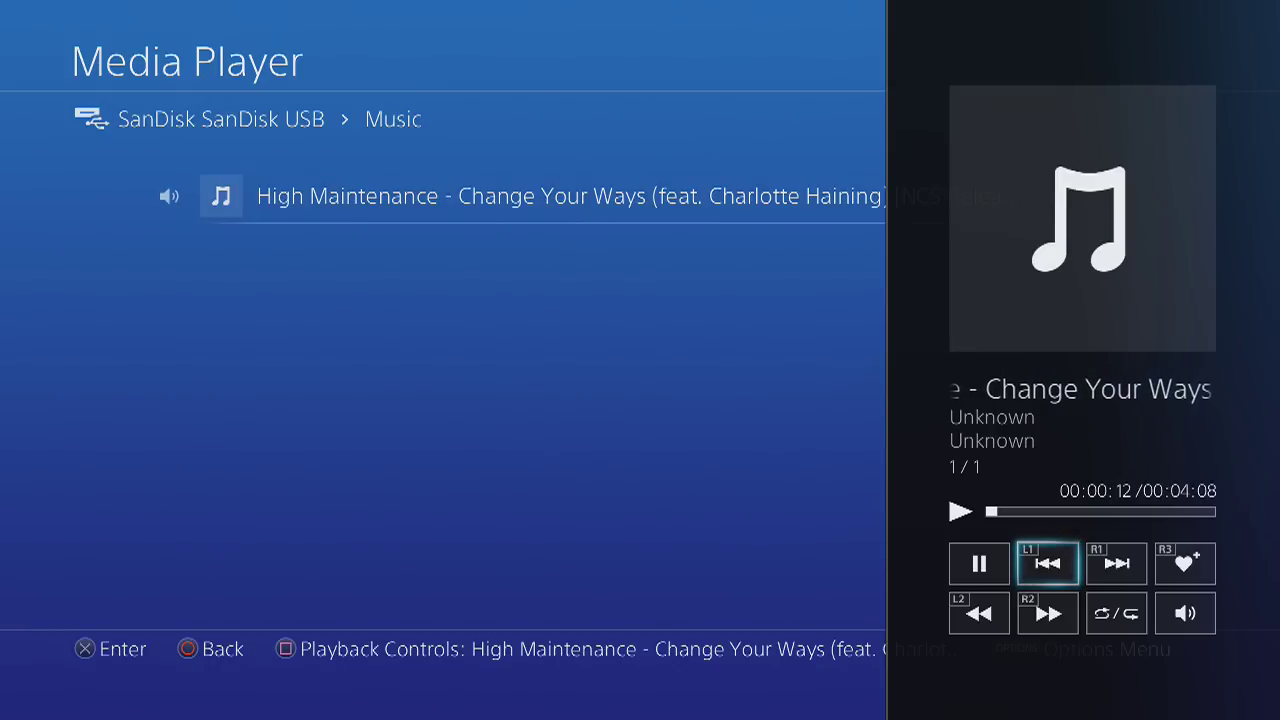
key(Right)
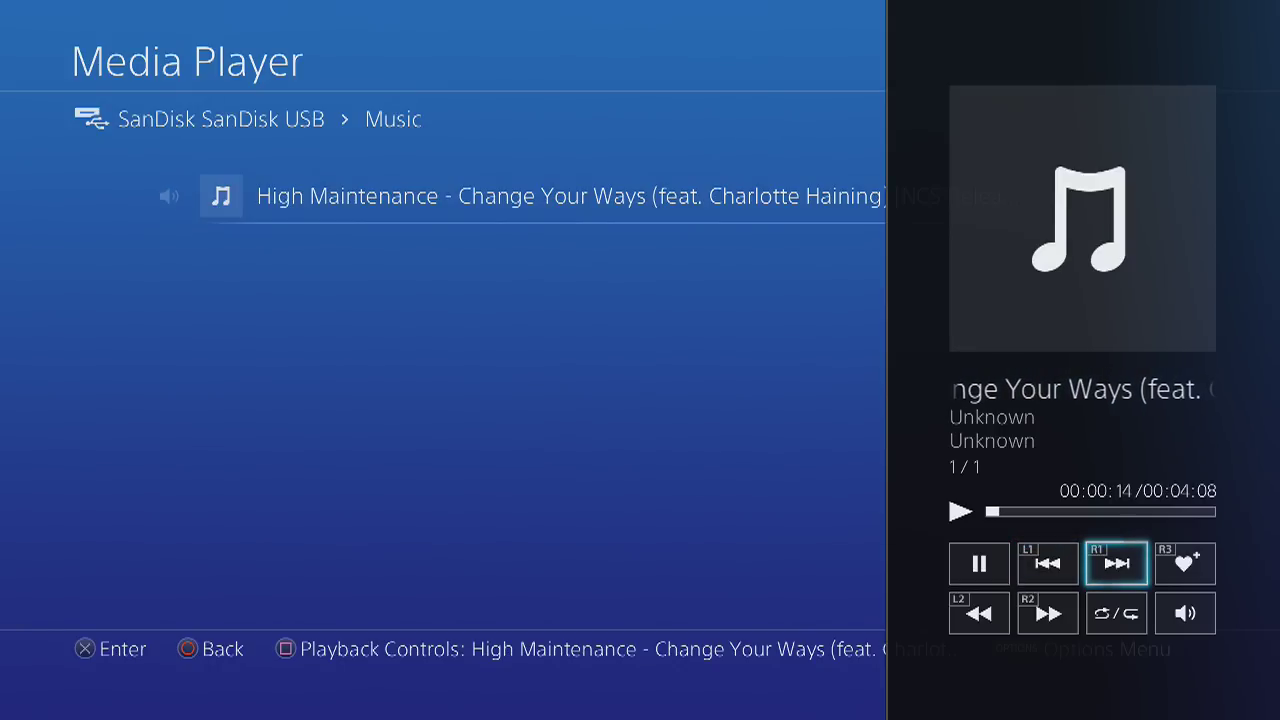
key(Right)
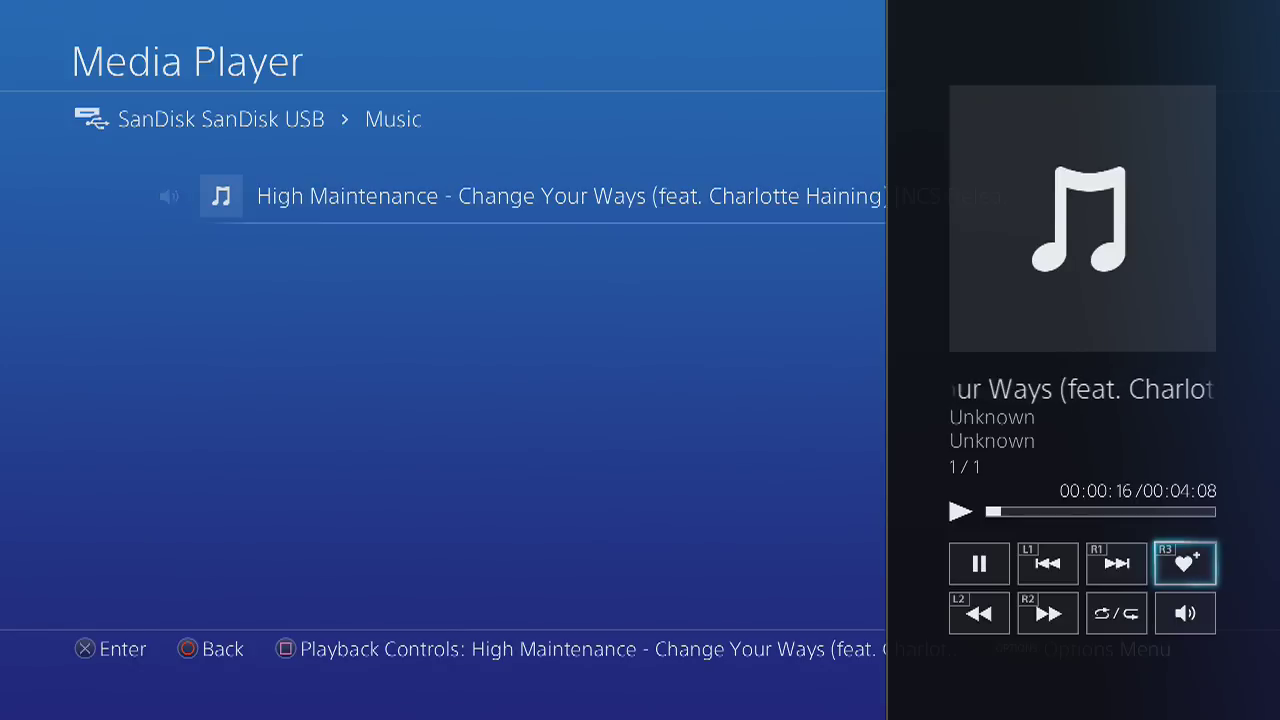
key(Down)
key(Return)
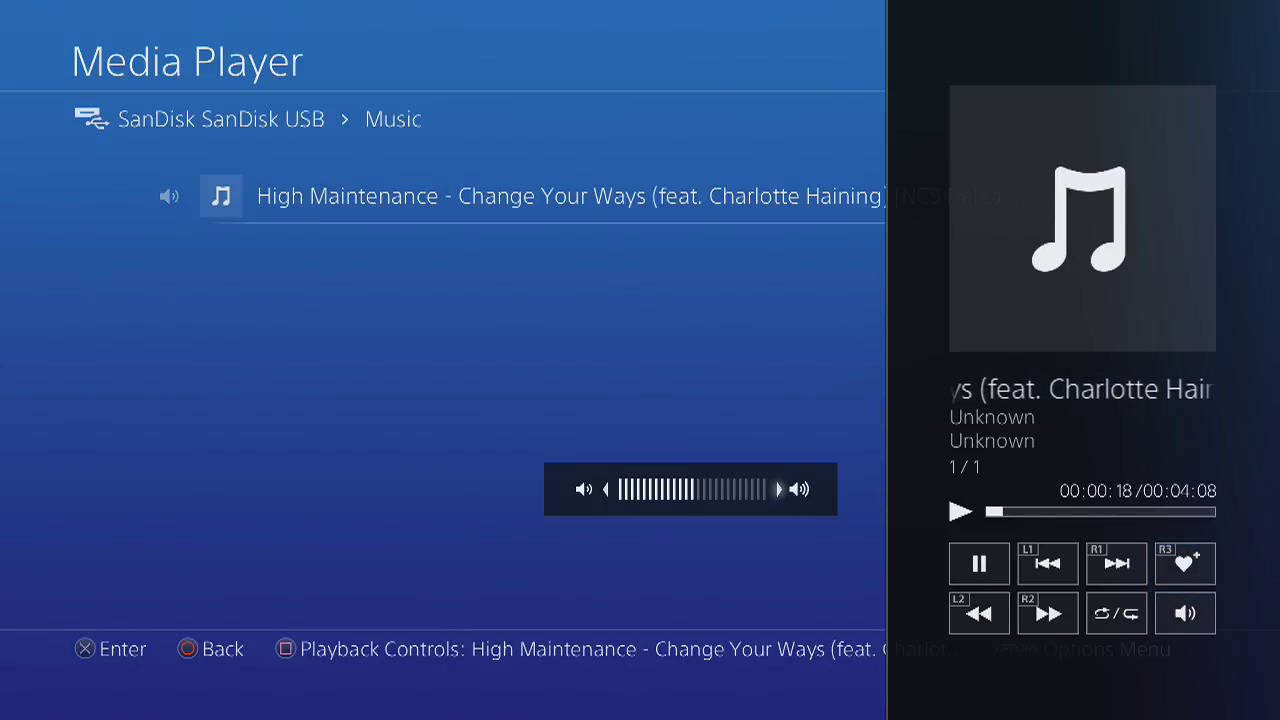
Look at the repeat and shuffle choices, rewind slightly, then close the playback controls
key(Escape)
key(Left)
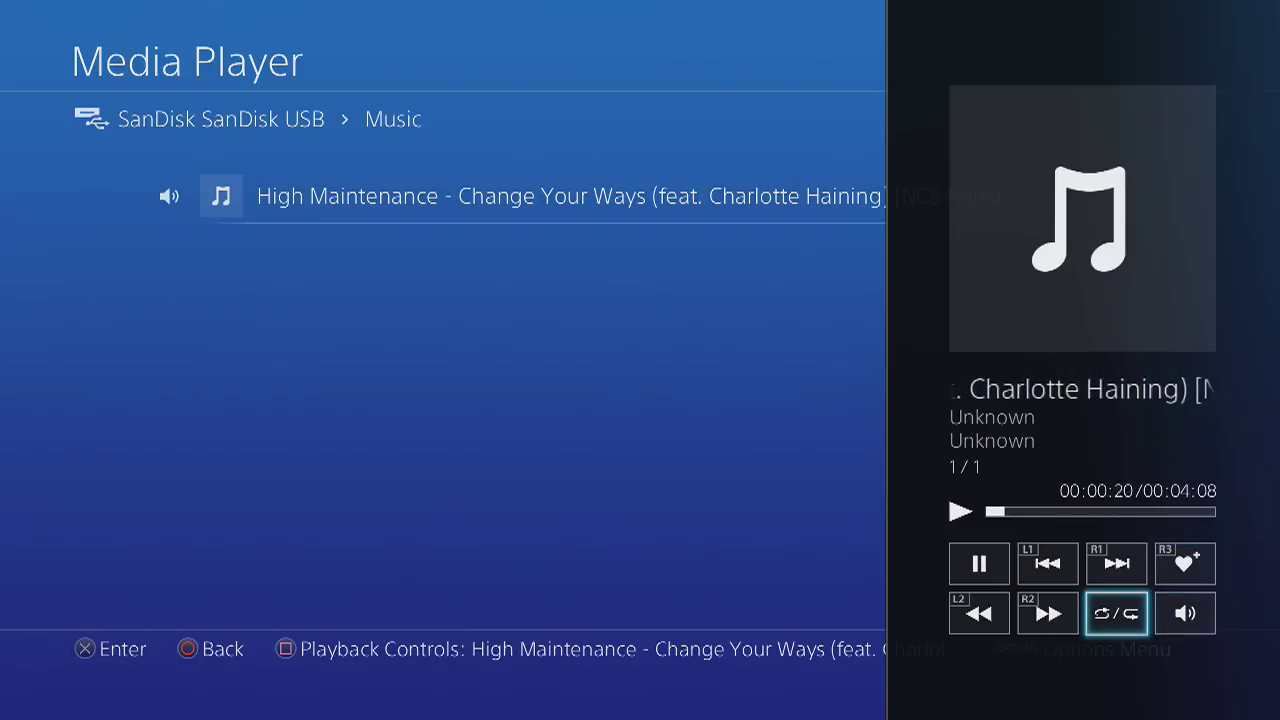
key(Return)
key(Escape)
key(Left)
key(Left)
key(Return)
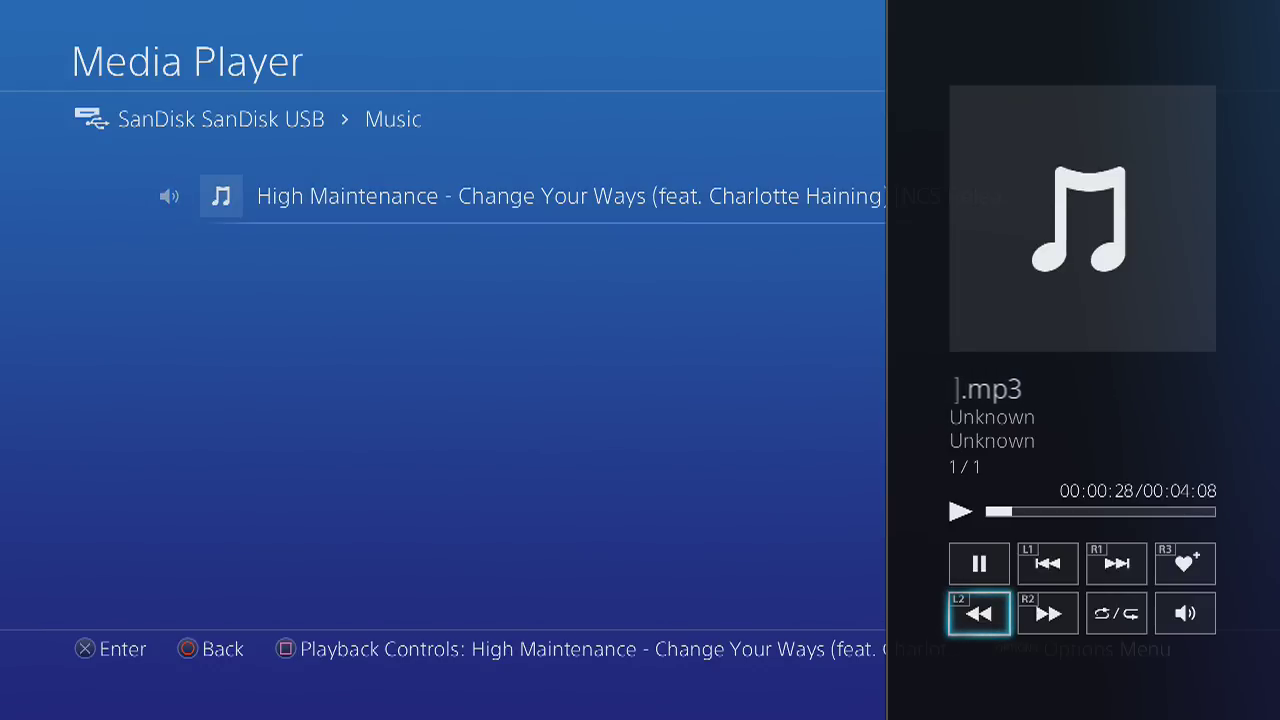
key(Escape)
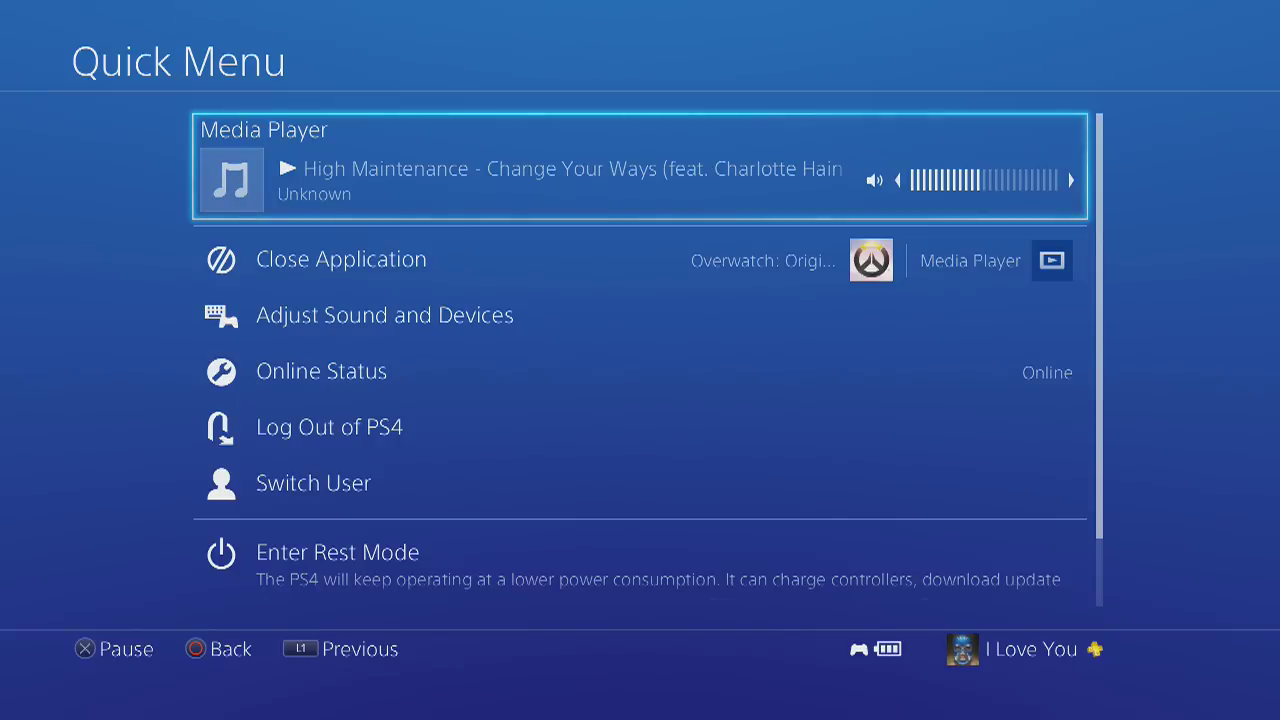
Pause the High Maintenance track from the Quick Menu's Media Player entry
key(Return)
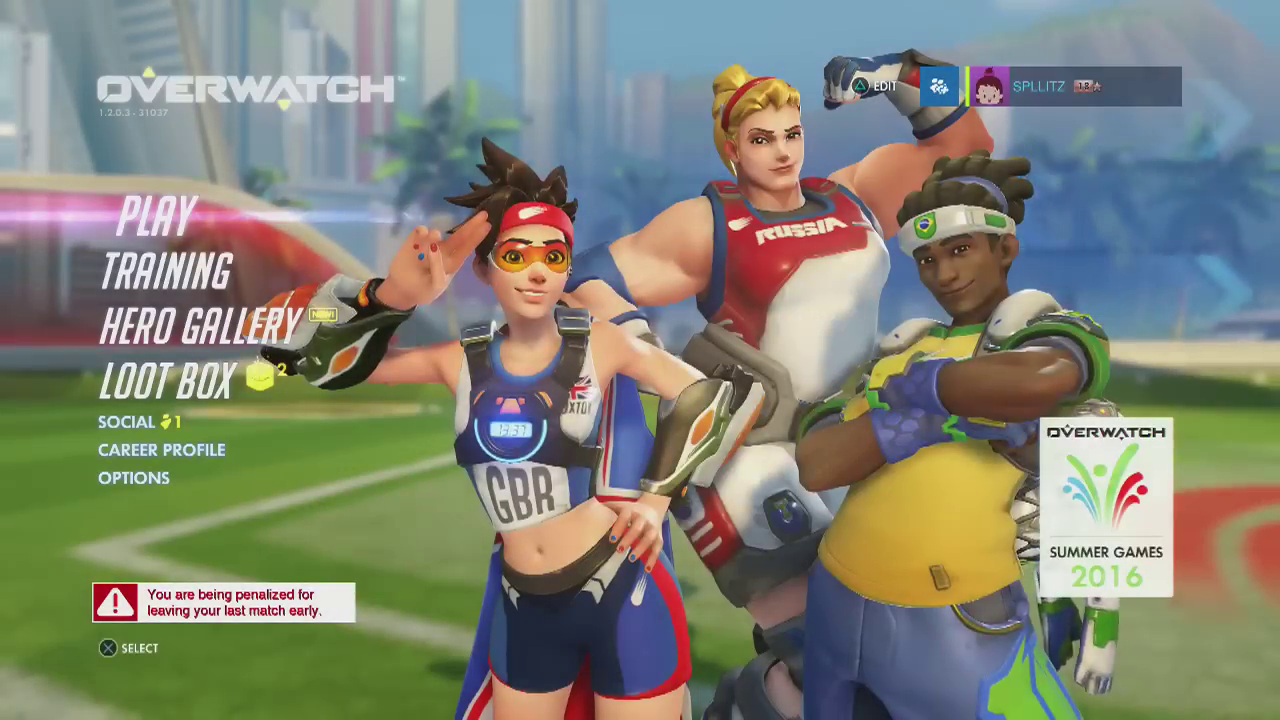
Reopen Media Player at the SanDisk USB Music folder, then back out to the Overwatch match
key(Right)
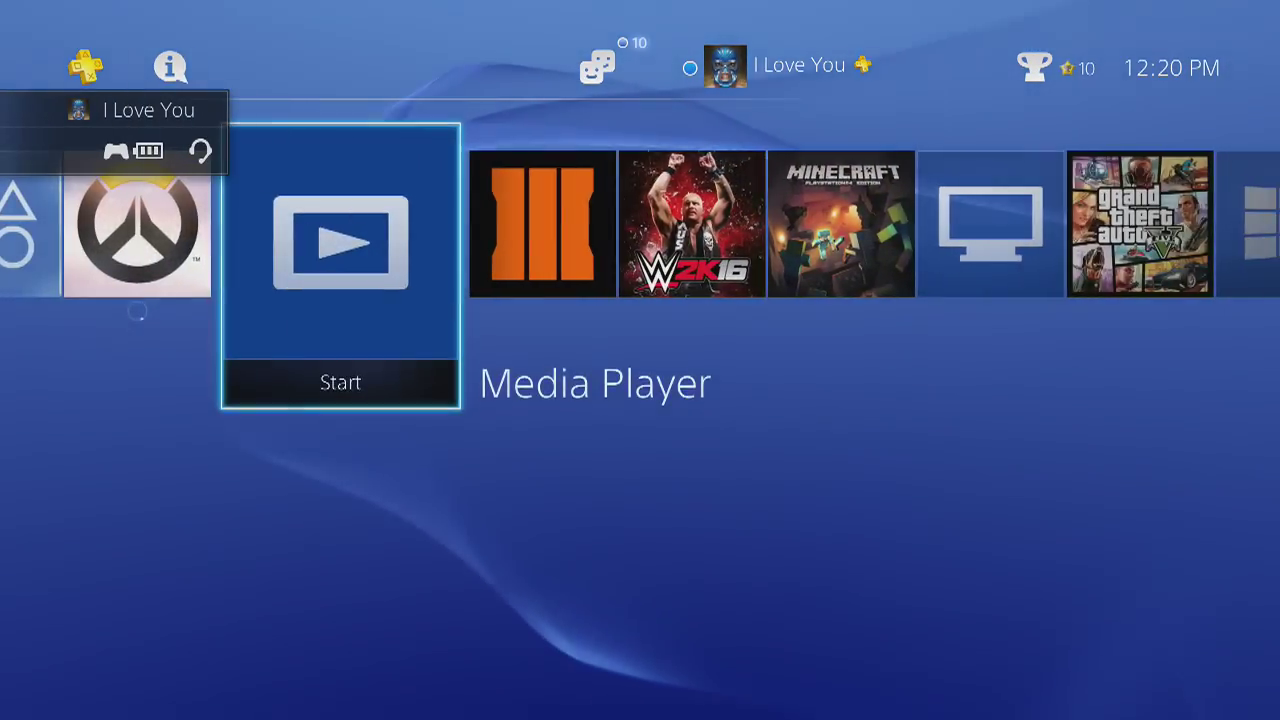
key(Return)
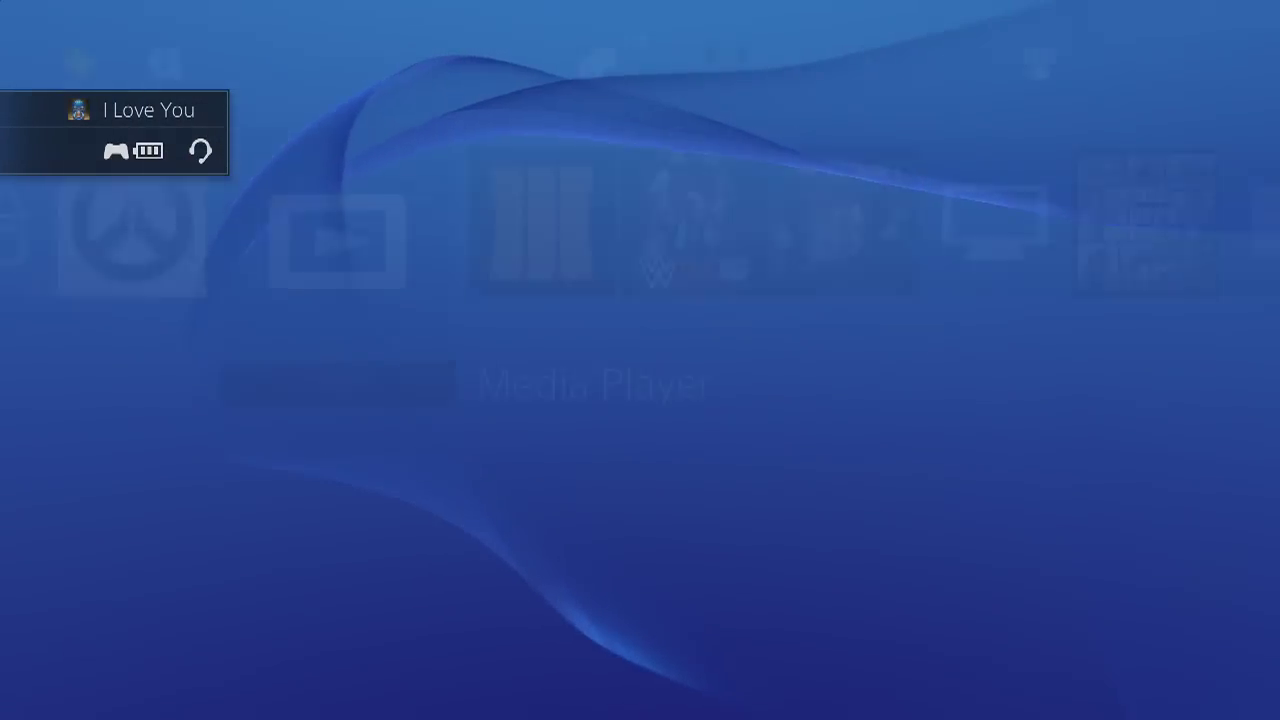
key(Up)
key(Return)
key(Return)
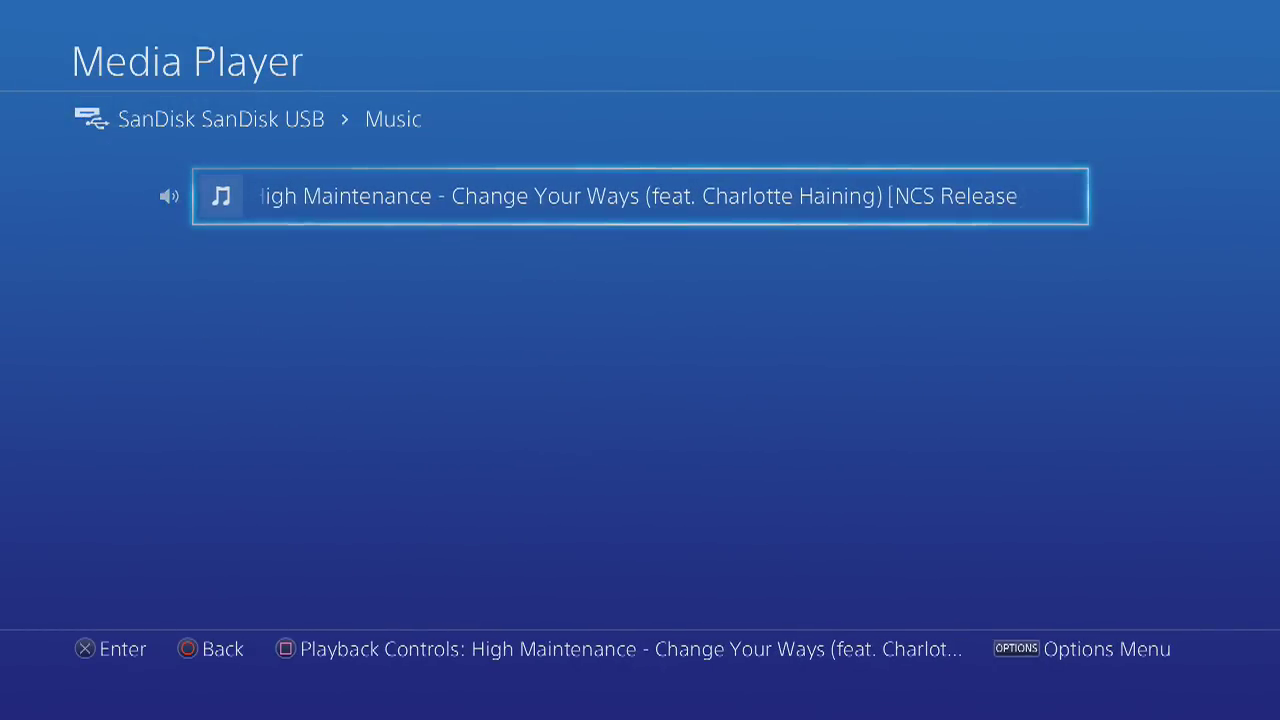
key(Escape)
key(Escape)
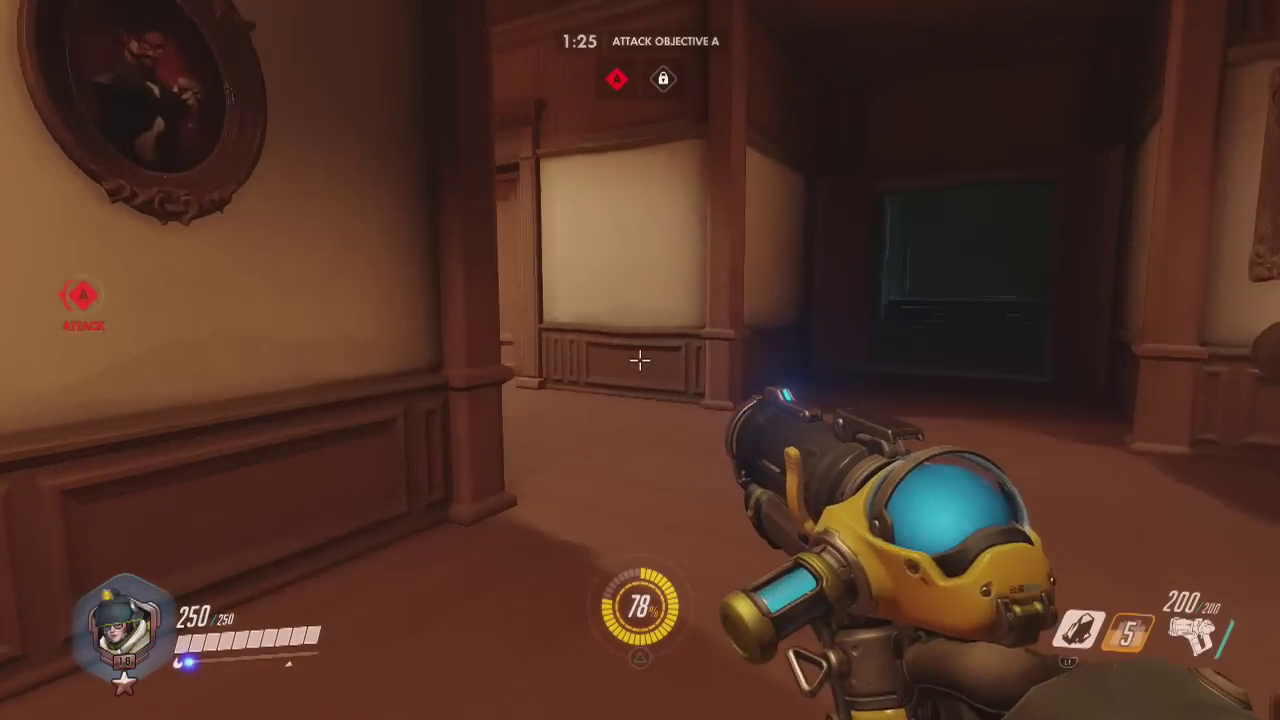
Push down the corridor freezing Bastion with Mei's beam until eliminated, then reload
key(w)
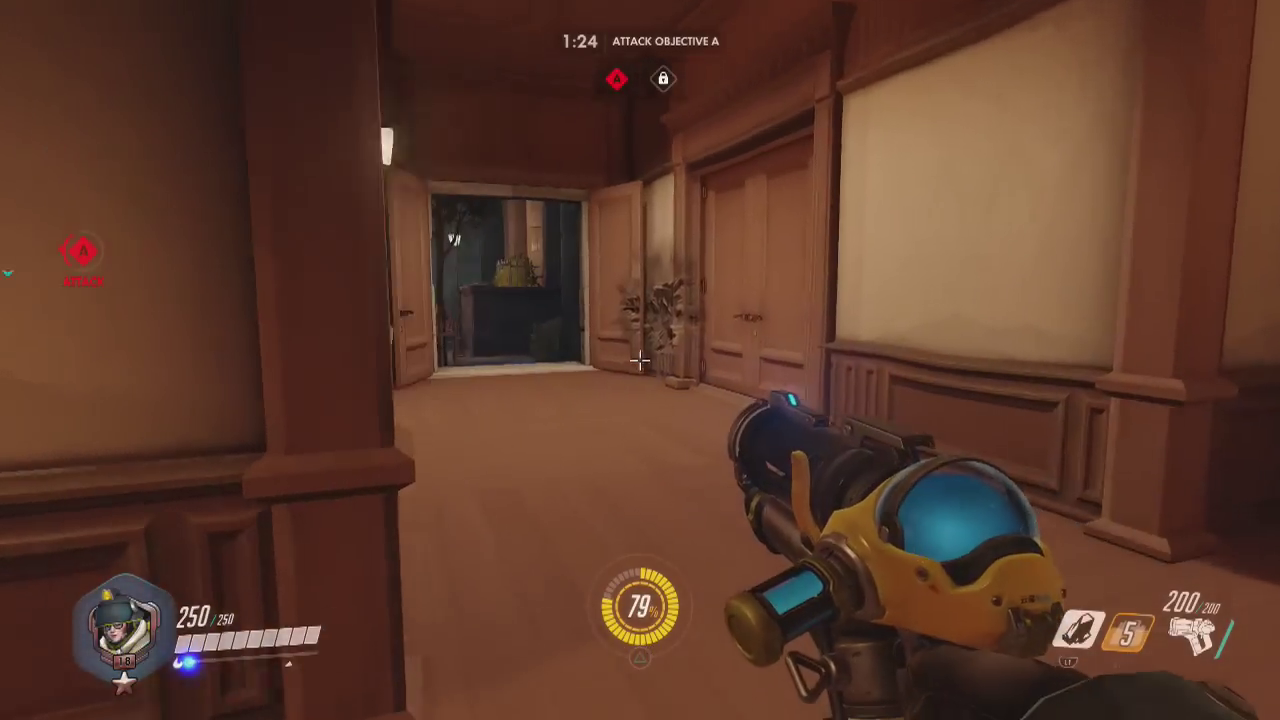
key(w)
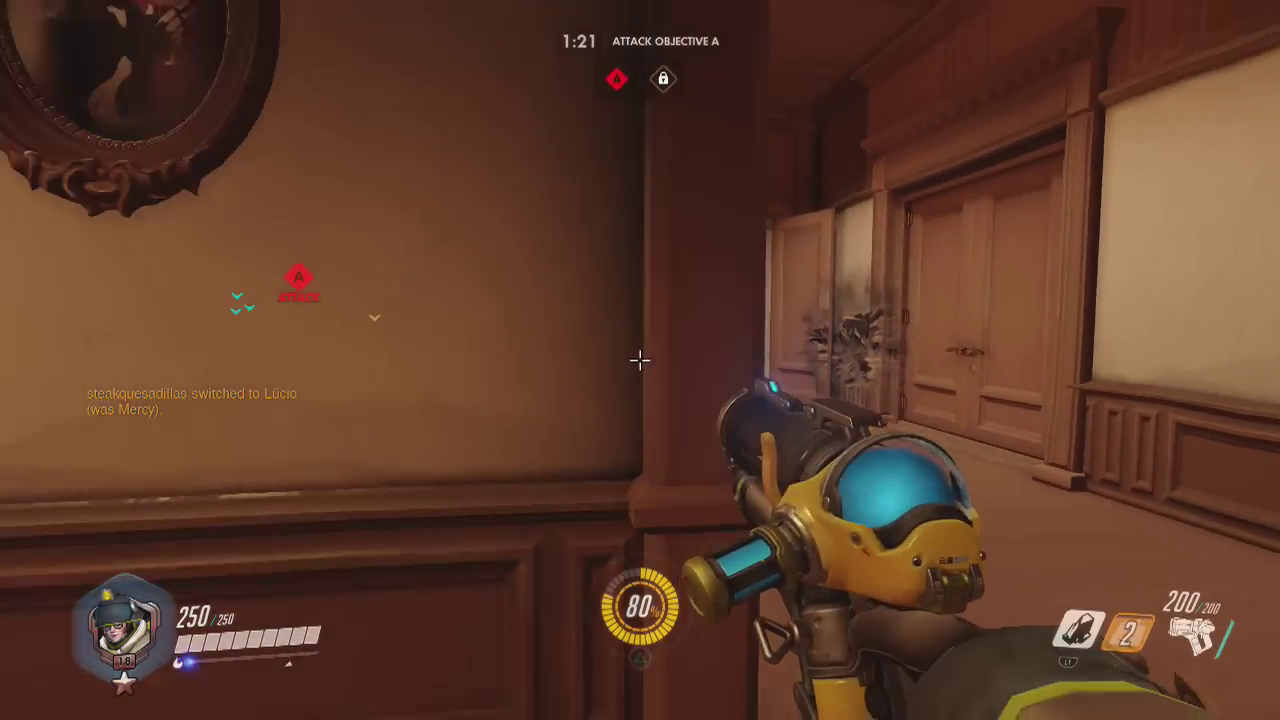
click(640, 360)
click(640, 360)
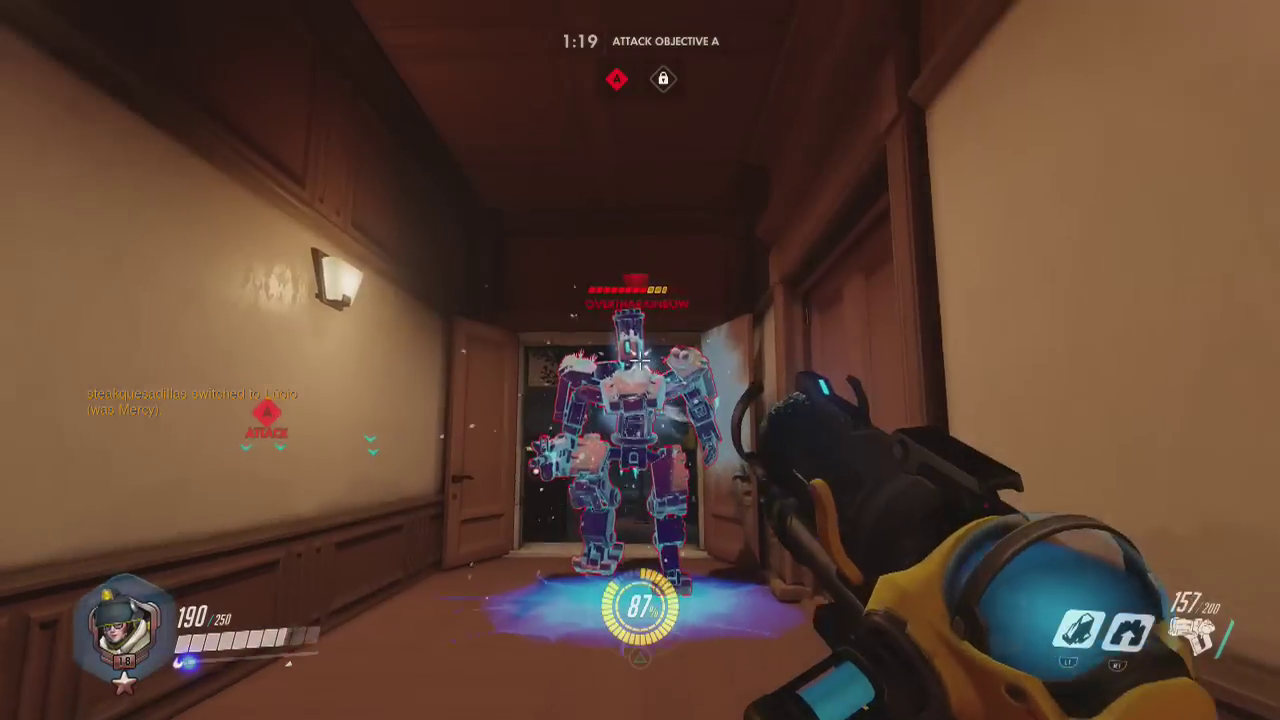
key(w)
click(640, 360)
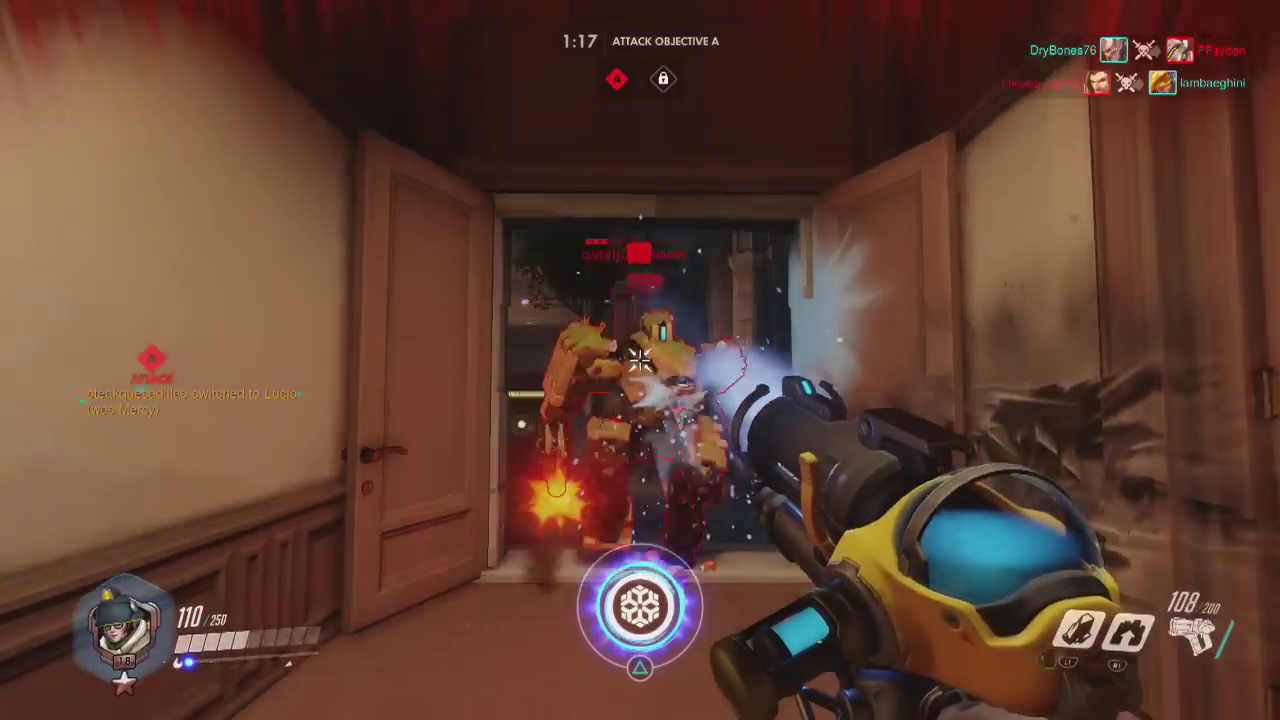
click(640, 360)
key(w)
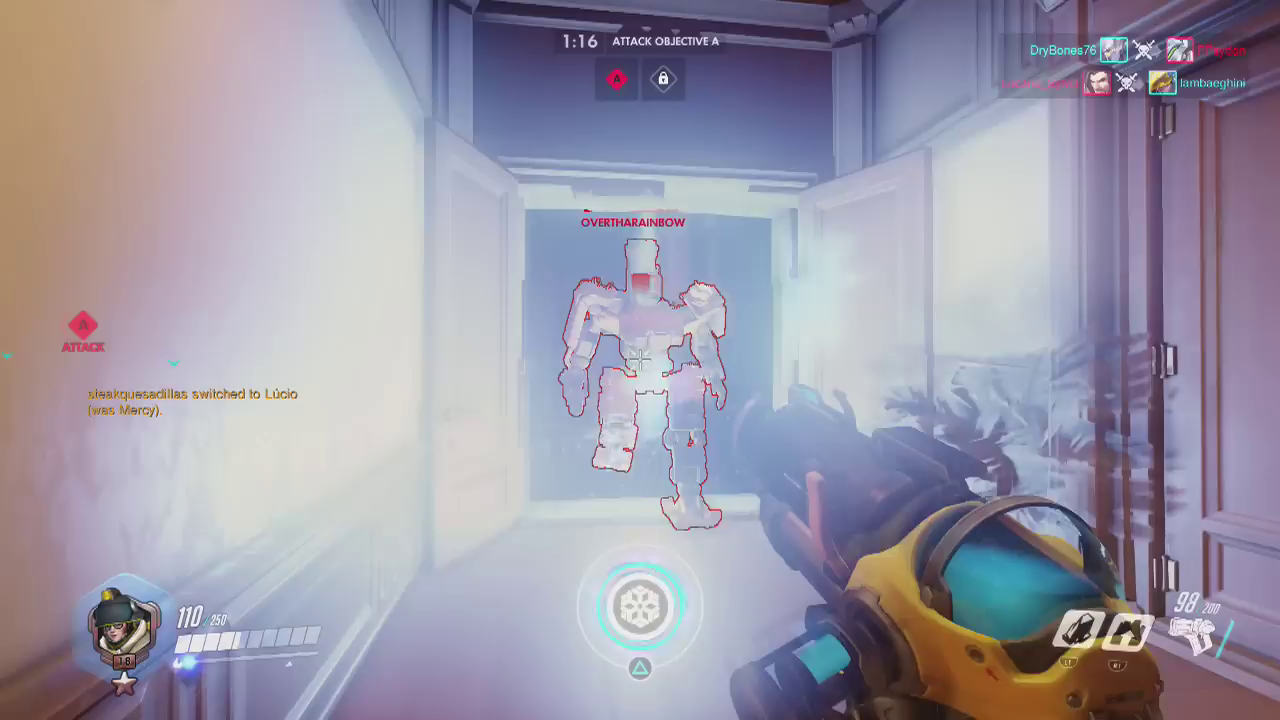
key(c)
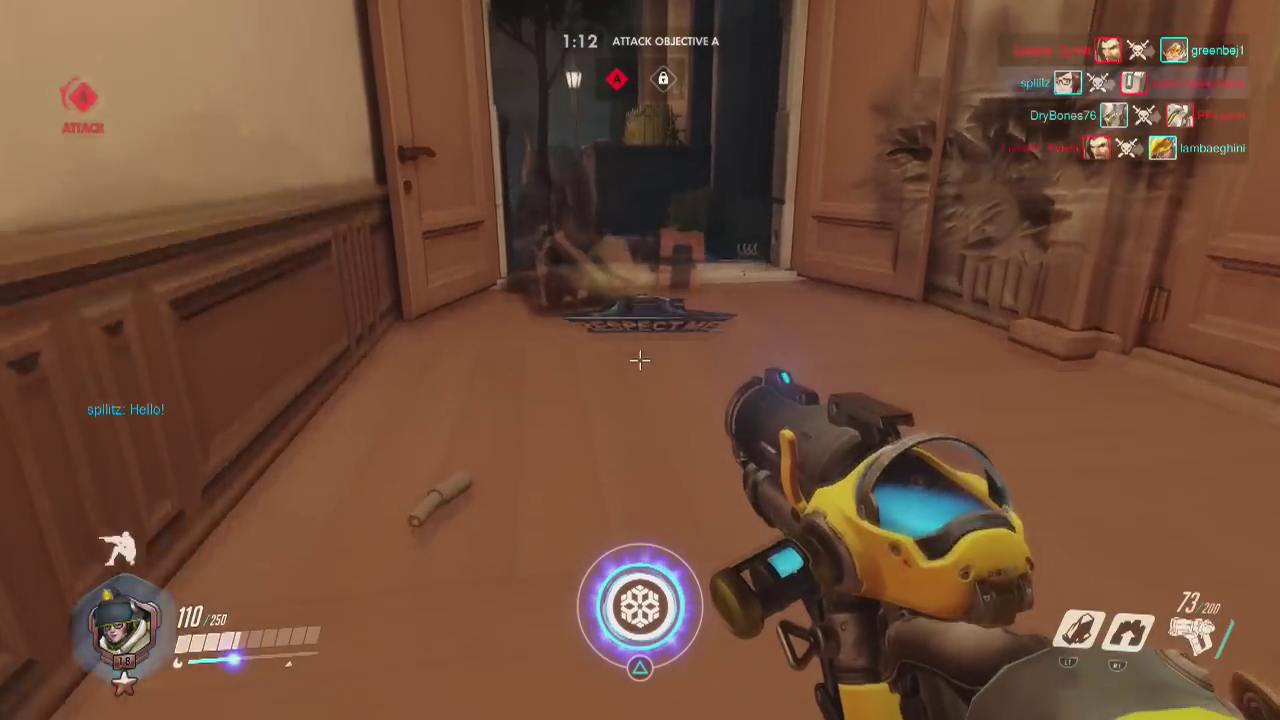
key(s)
key(r)
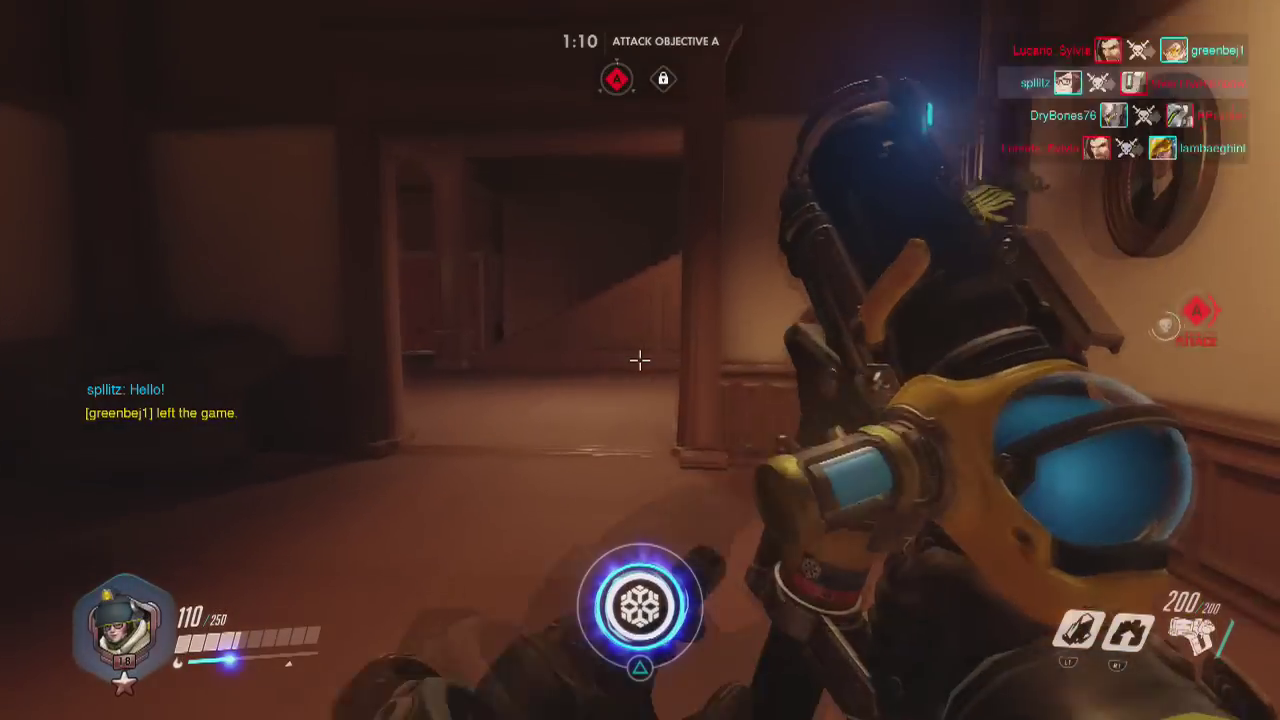